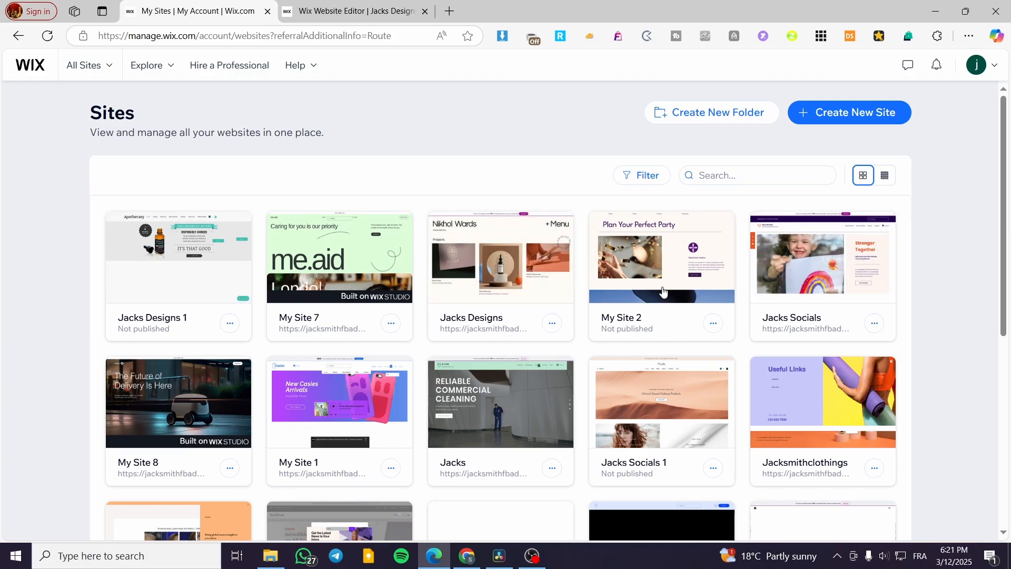
Open the Jacks Designs 1 site from the sites overview in the website editor
{"action": "left_click", "coordinate": [197, 266]}
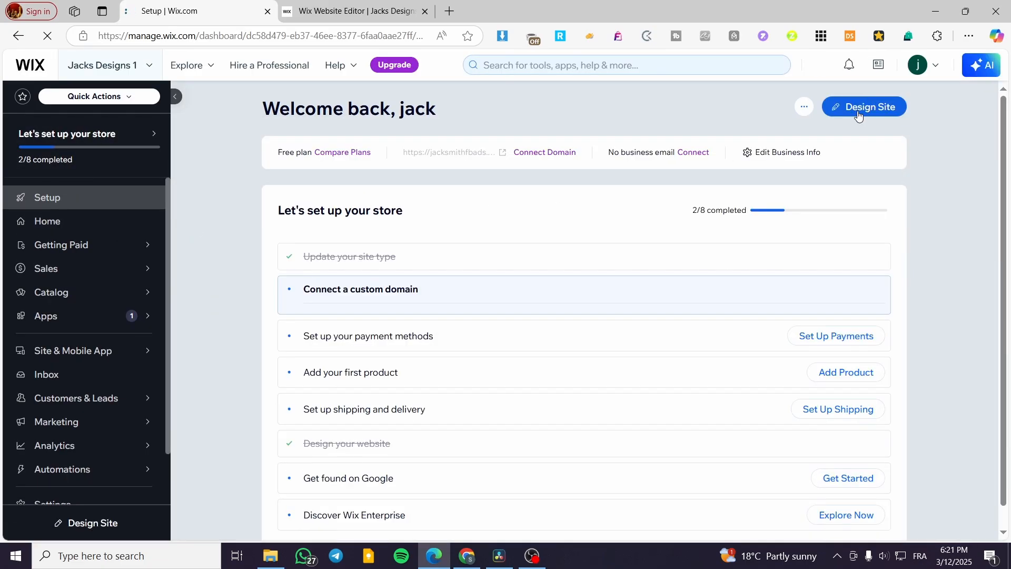
{"action": "left_click", "coordinate": [887, 113]}
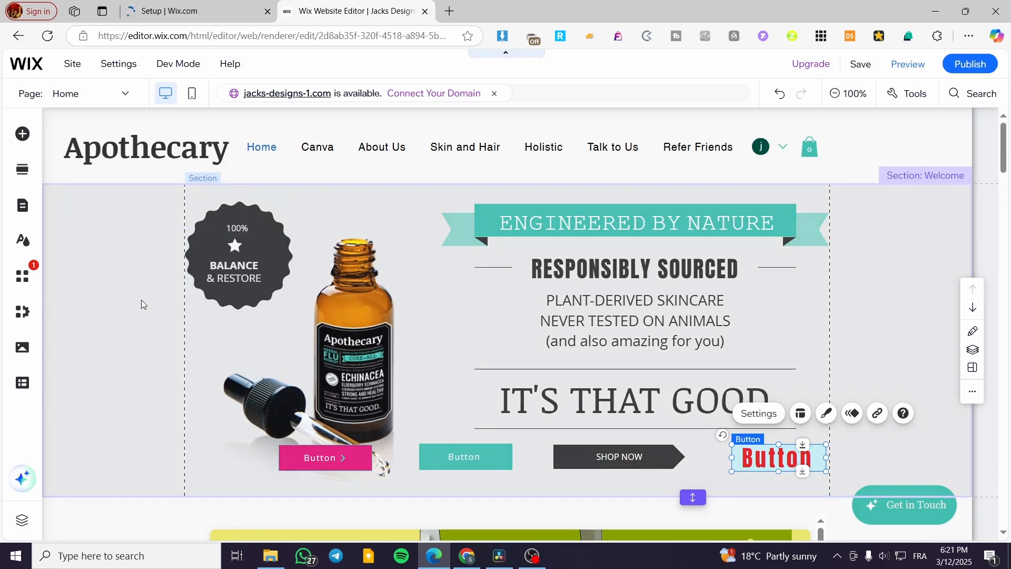
Select the empty untitled section below the embedded brochure on the Home page
{"action": "scroll", "coordinate": [380, 299], "scroll_direction": "down", "scroll_amount": 3}
{"action": "scroll", "coordinate": [380, 299], "scroll_direction": "down", "scroll_amount": 12}
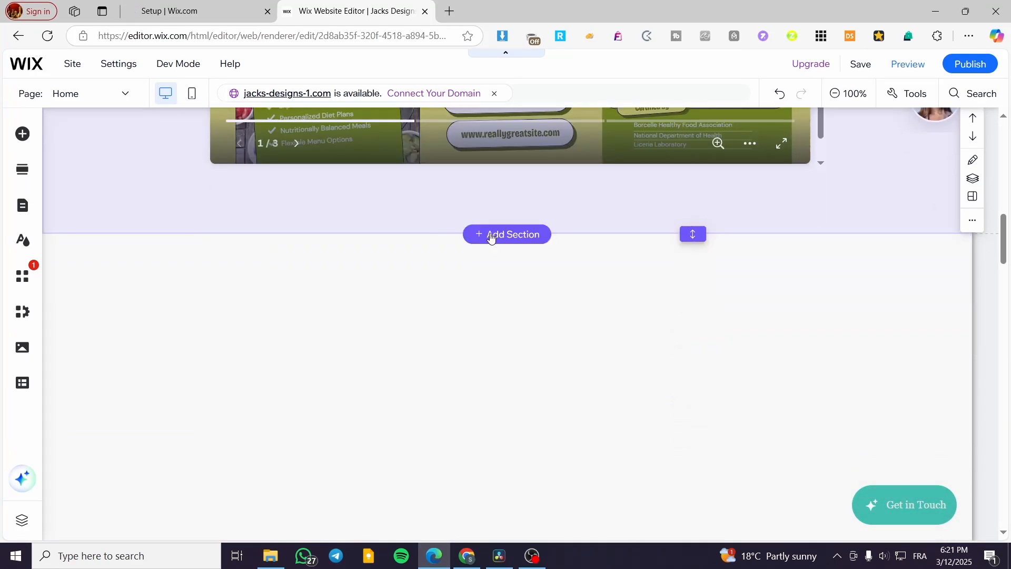
{"action": "left_click", "coordinate": [490, 232]}
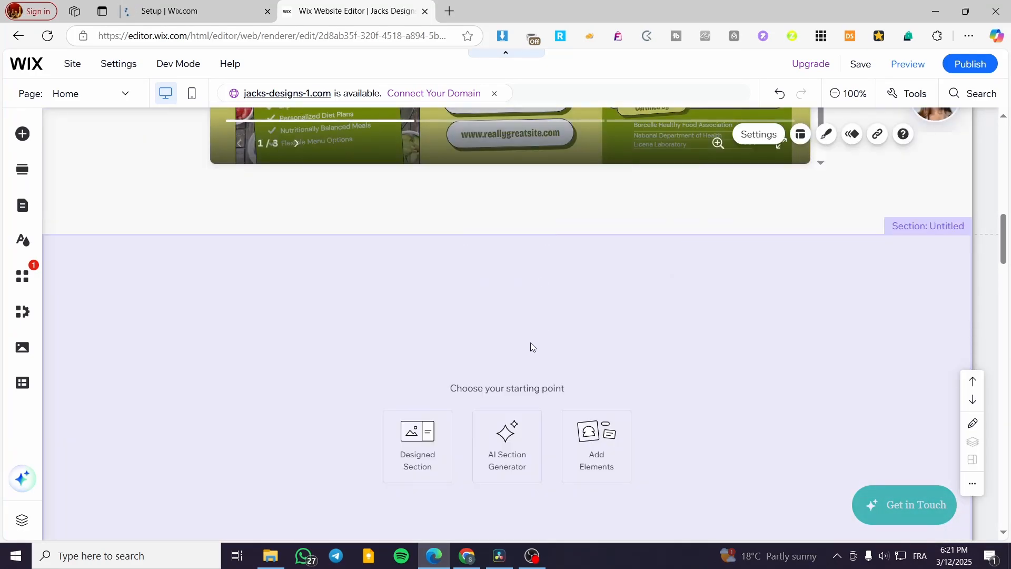
{"action": "left_click", "coordinate": [567, 327]}
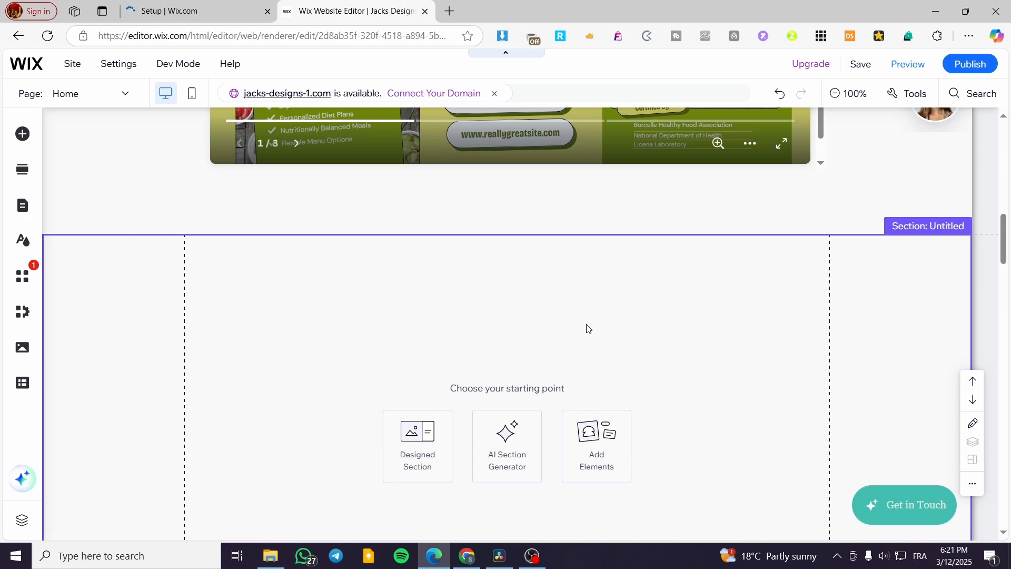
{"action": "scroll", "coordinate": [595, 336], "scroll_direction": "down", "scroll_amount": 2}
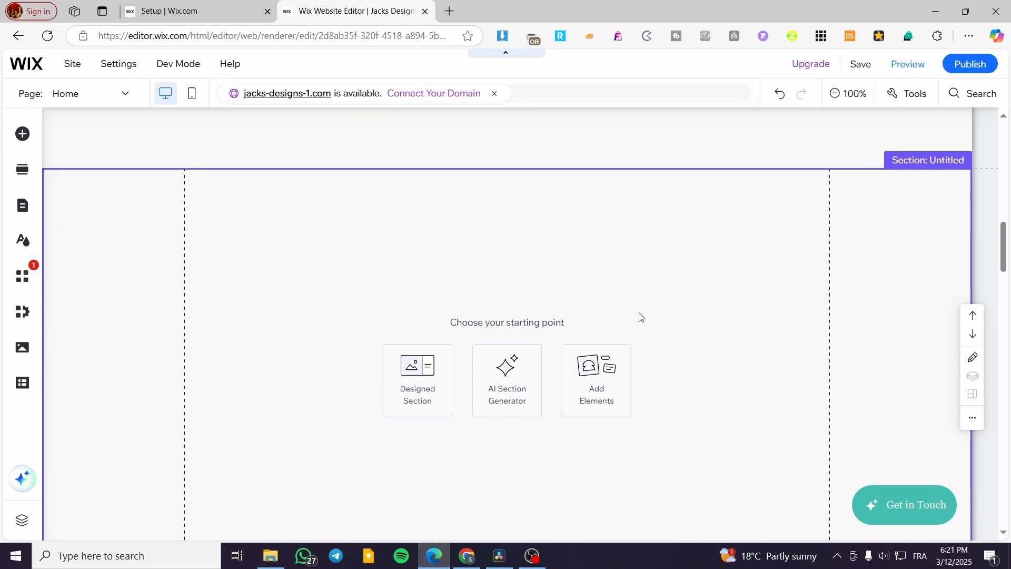
{"action": "scroll", "coordinate": [624, 277], "scroll_direction": "down", "scroll_amount": 2}
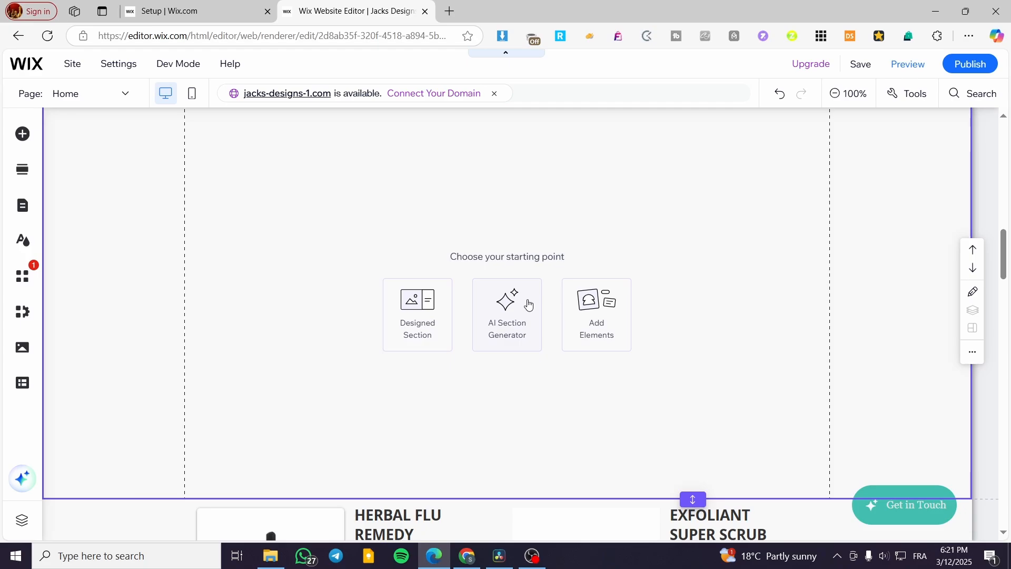
Add the plain light grey Classic strip to the empty section
{"action": "left_click", "coordinate": [19, 135]}
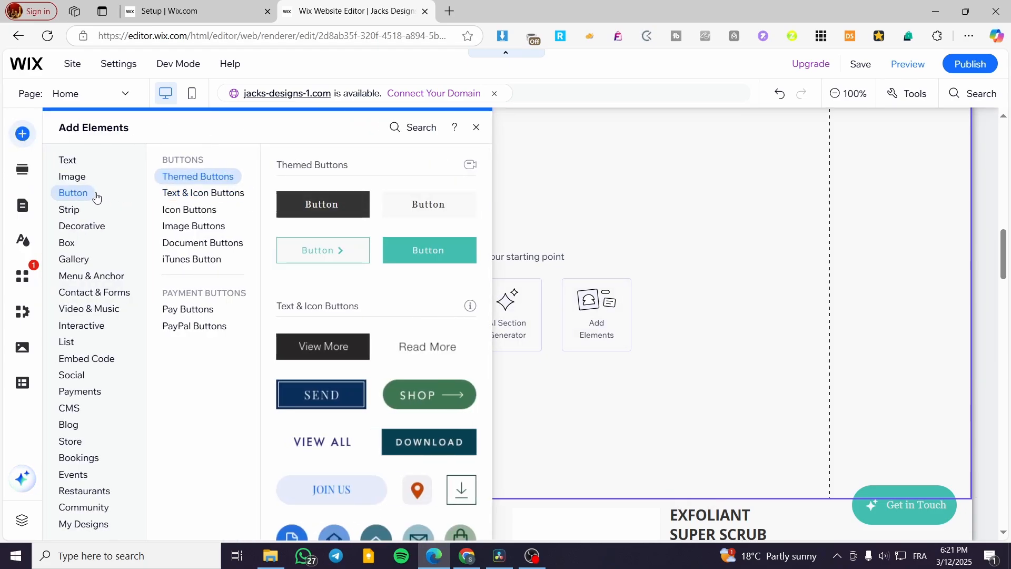
{"action": "mouse_move", "coordinate": [80, 215]}
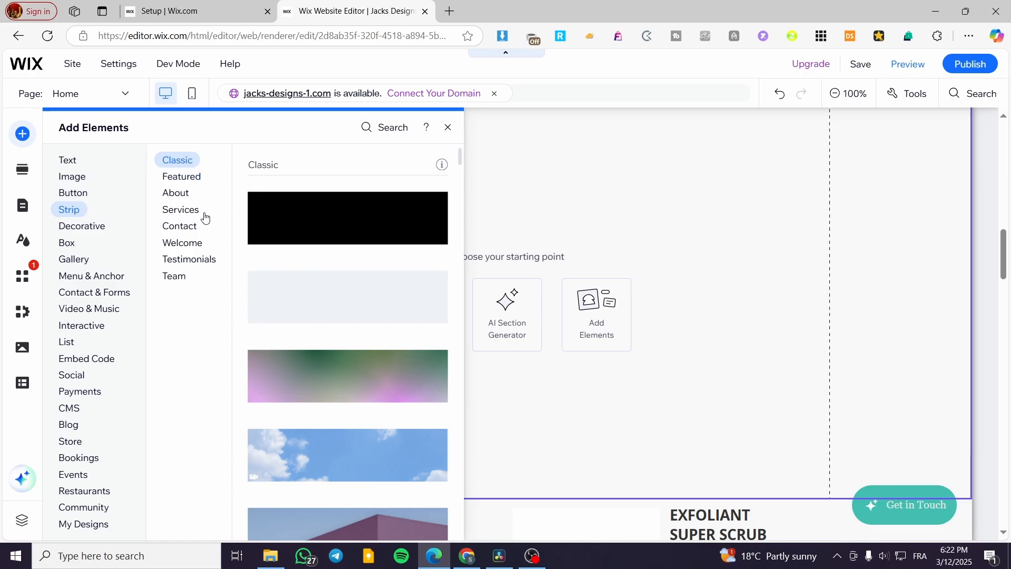
{"action": "left_click", "coordinate": [183, 179]}
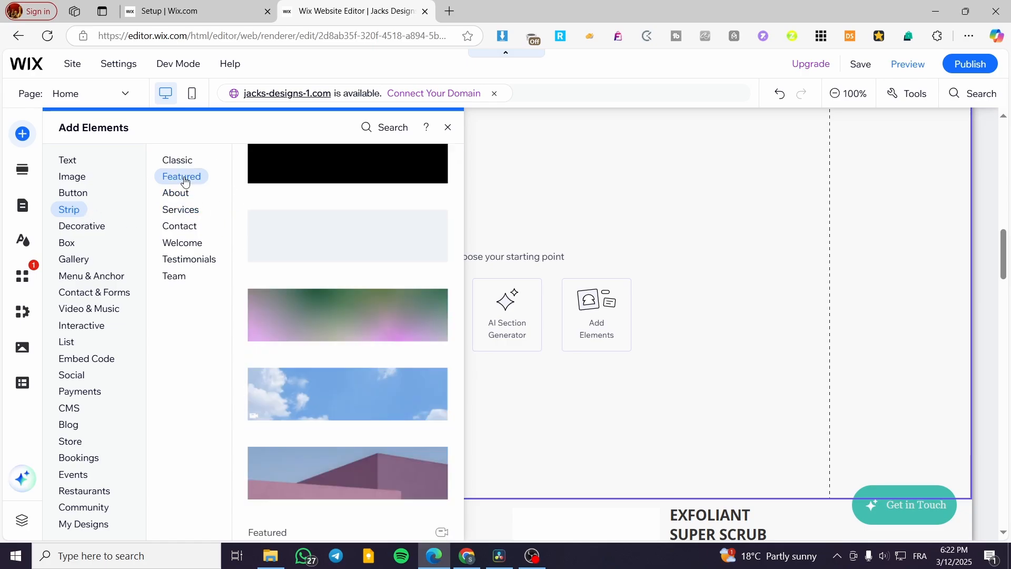
{"action": "left_click", "coordinate": [184, 195]}
{"action": "left_click", "coordinate": [186, 178]}
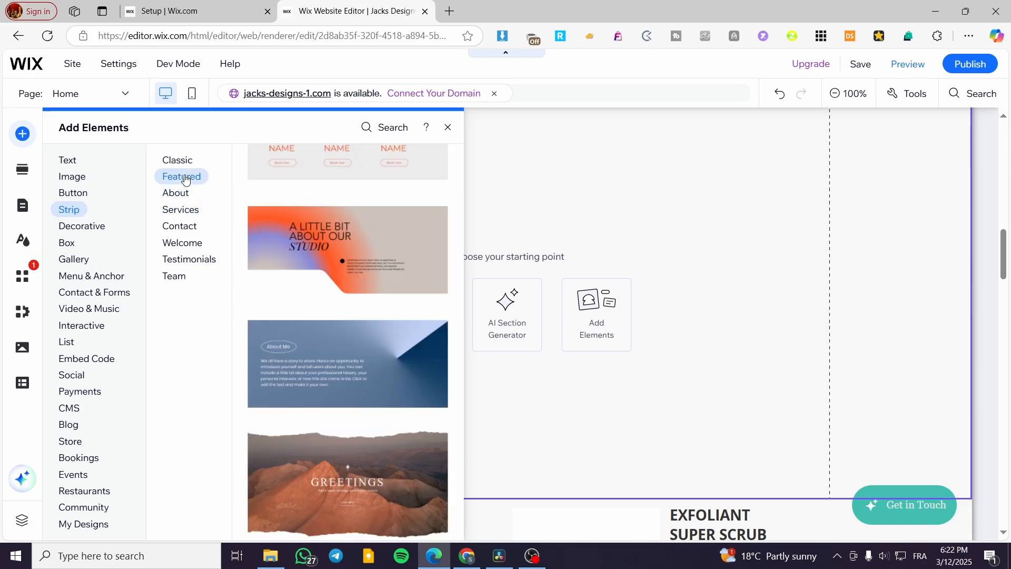
{"action": "left_click", "coordinate": [171, 232]}
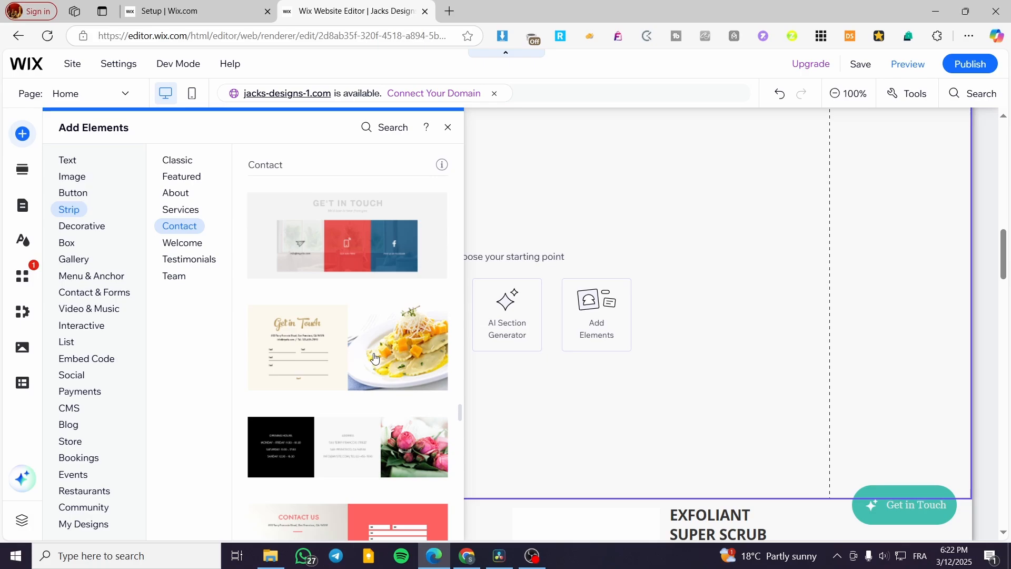
{"action": "left_click", "coordinate": [186, 160]}
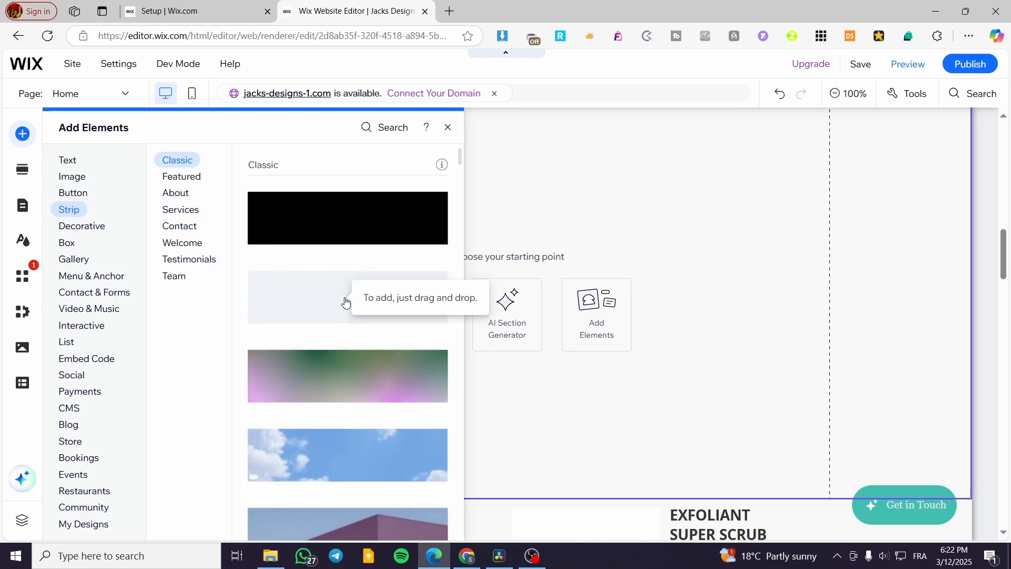
{"action": "left_click_drag", "start_coordinate": [345, 302], "coordinate": [208, 323]}
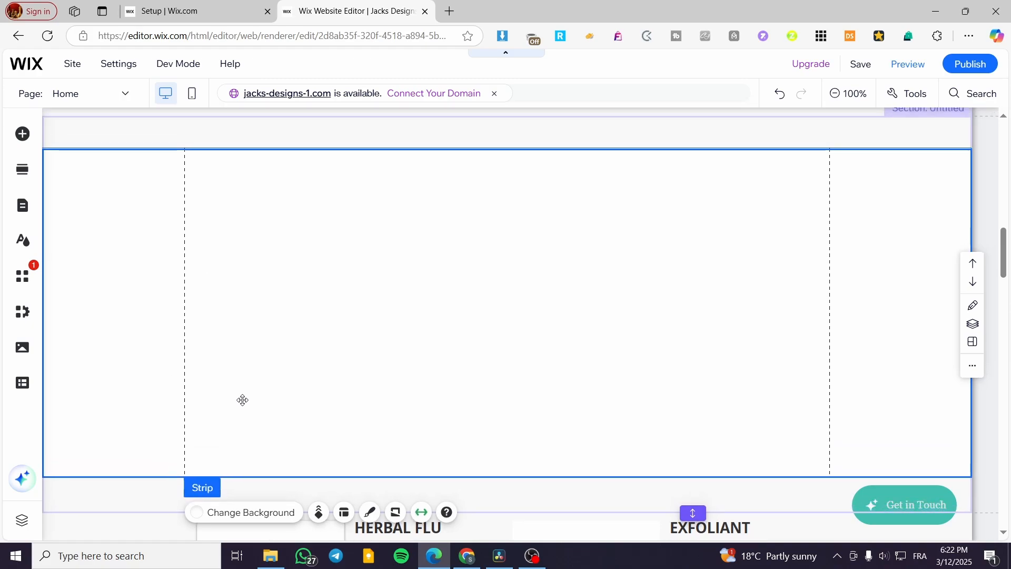
{"action": "left_click", "coordinate": [480, 311]}
{"action": "mouse_move", "coordinate": [480, 311]}
{"action": "left_mouse_down"}
{"action": "mouse_move", "coordinate": [481, 320]}
{"action": "mouse_move", "coordinate": [480, 310]}
{"action": "left_mouse_up"}
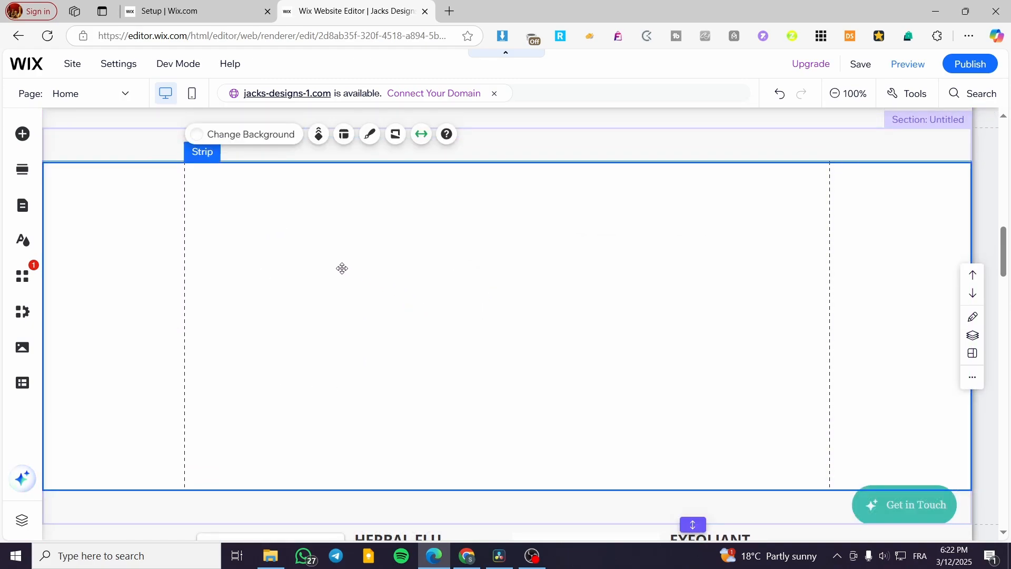
Set the strip's stretch to Page instead of Screen
{"action": "left_click", "coordinate": [422, 137]}
{"action": "left_click", "coordinate": [422, 140]}
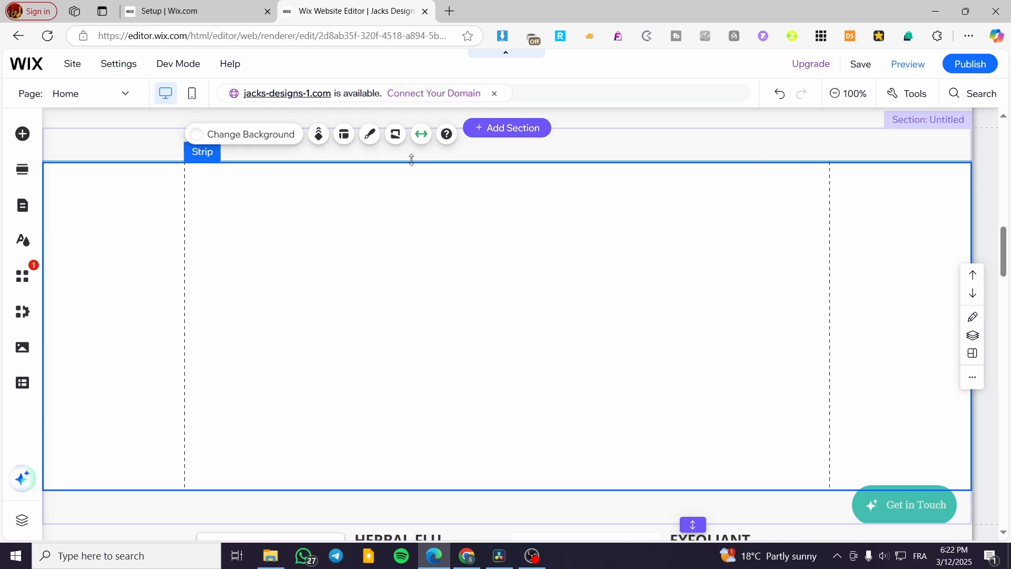
{"action": "left_click", "coordinate": [418, 140]}
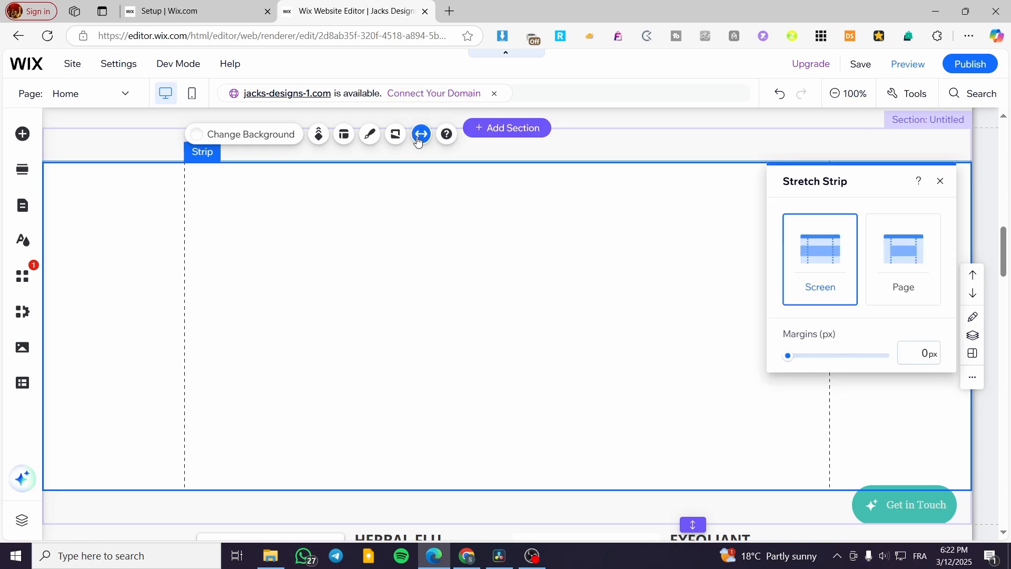
{"action": "left_click", "coordinate": [892, 271]}
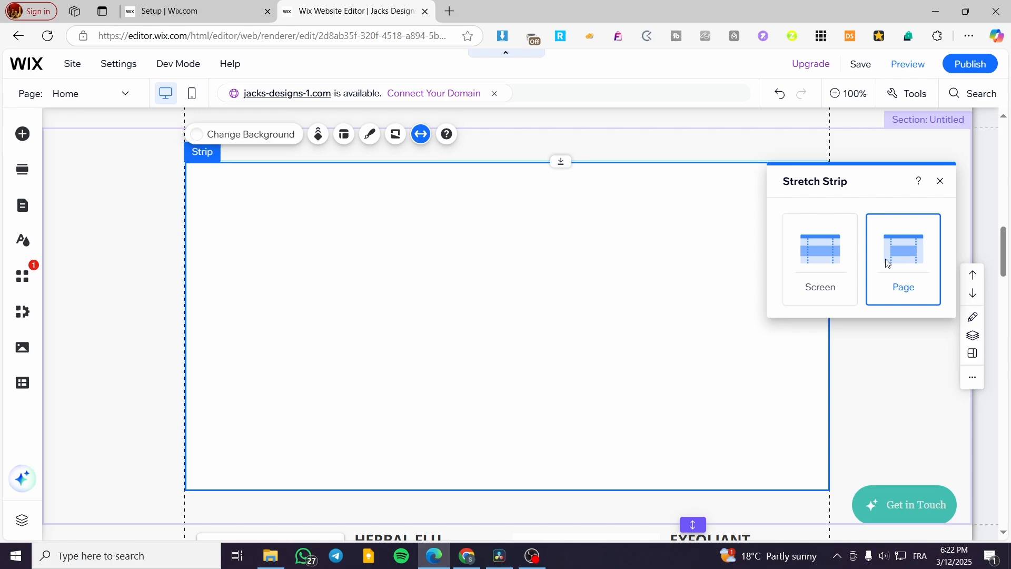
{"action": "left_click", "coordinate": [817, 264]}
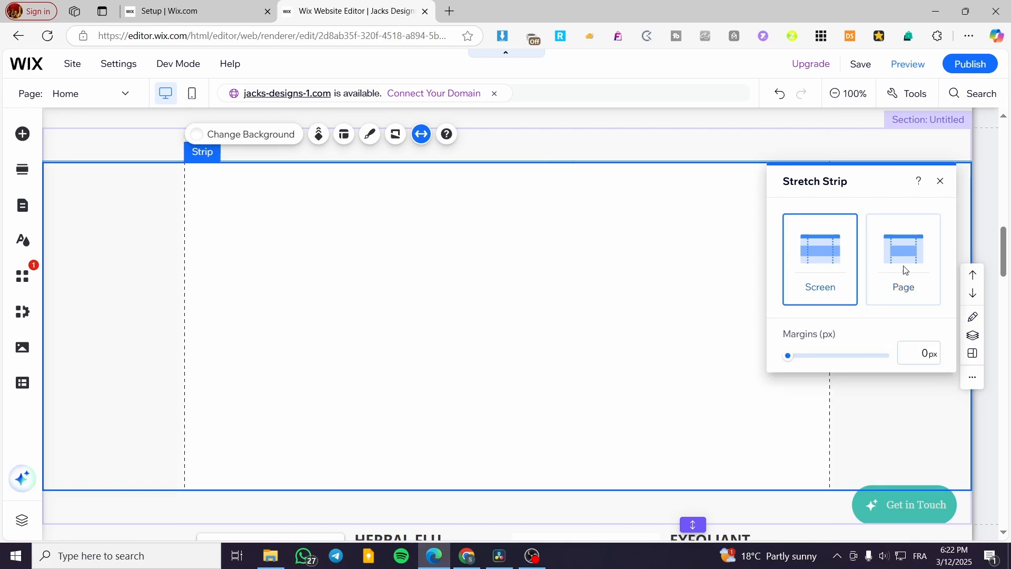
{"action": "left_click", "coordinate": [906, 269]}
{"action": "left_click", "coordinate": [938, 181]}
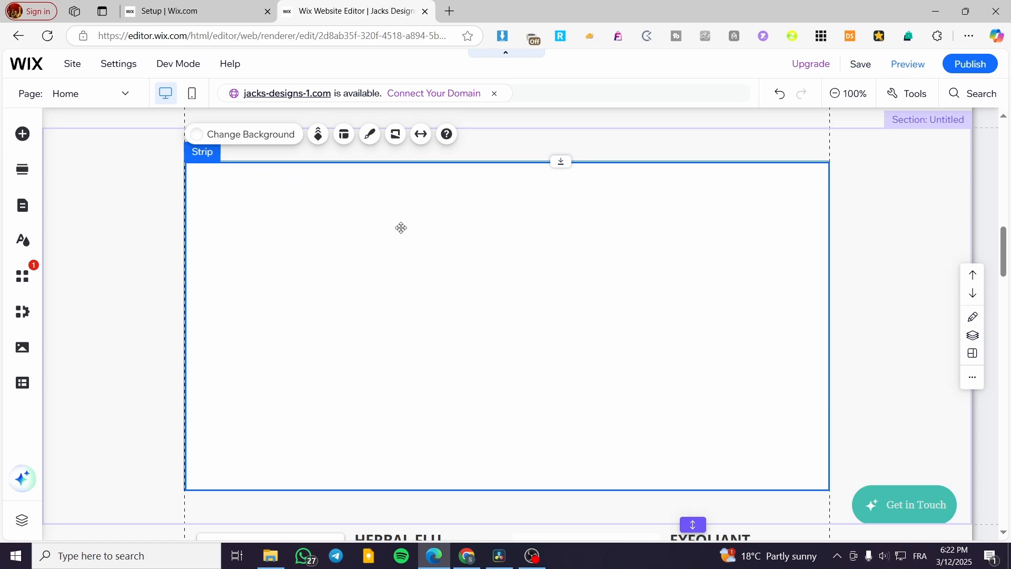
Add a second column to the strip through its layout settings
{"action": "left_click", "coordinate": [369, 143]}
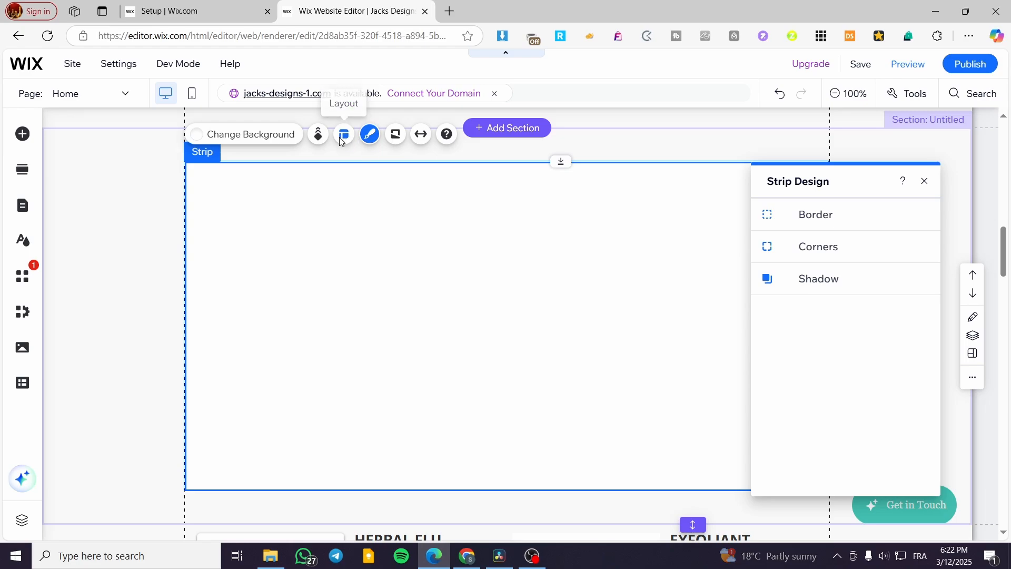
{"action": "left_click", "coordinate": [341, 141]}
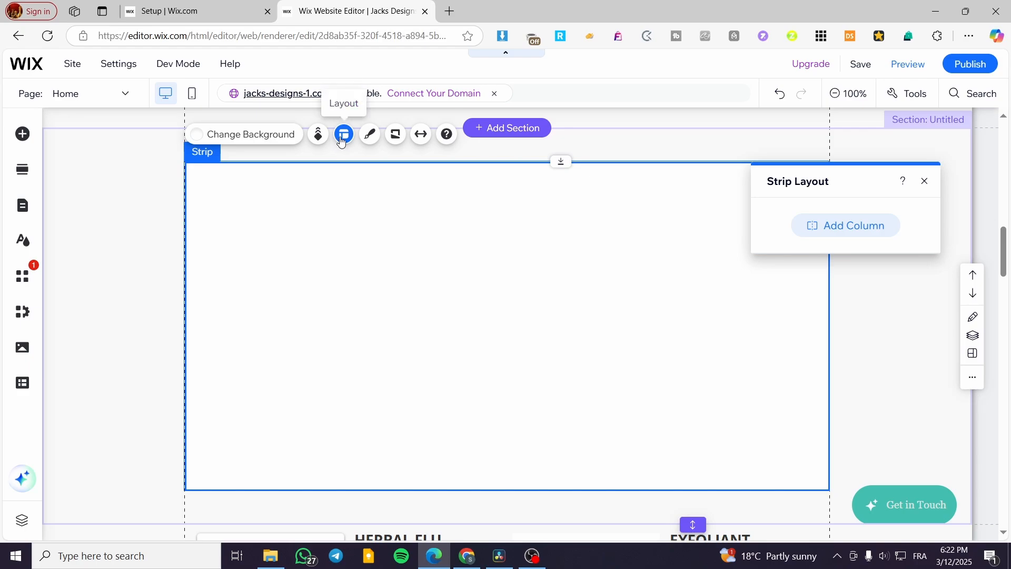
{"action": "left_click", "coordinate": [846, 227]}
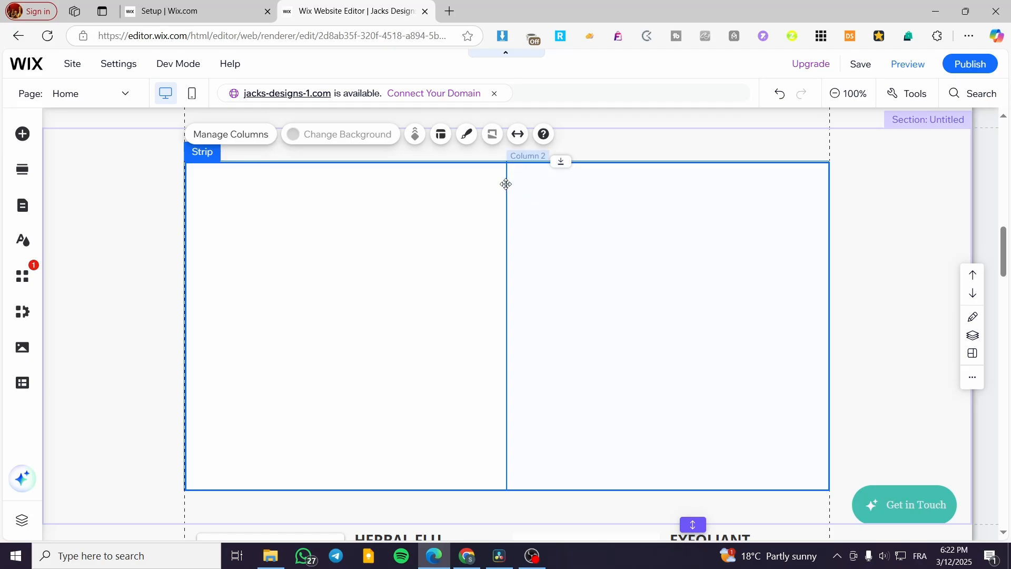
Try to narrow column 1 by moving the divider between the strip's two columns
{"action": "left_click", "coordinate": [294, 226]}
{"action": "left_click", "coordinate": [594, 313]}
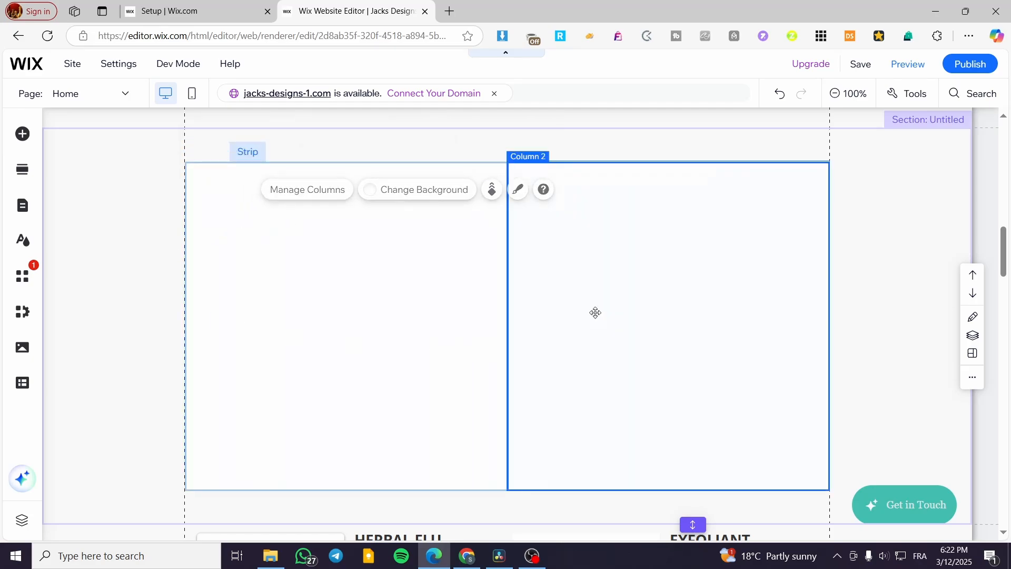
{"action": "left_click", "coordinate": [332, 307]}
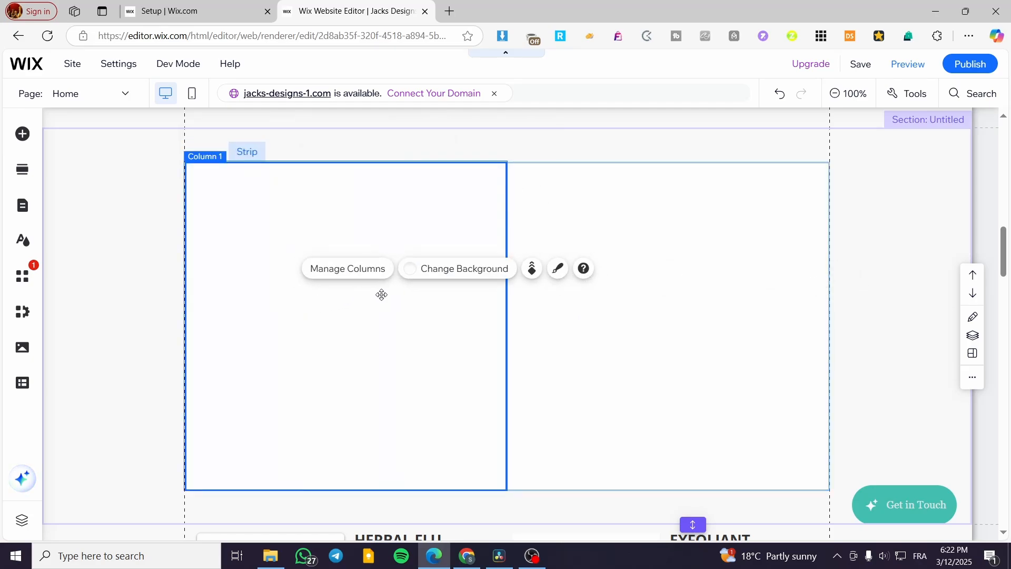
{"action": "left_click", "coordinate": [585, 300]}
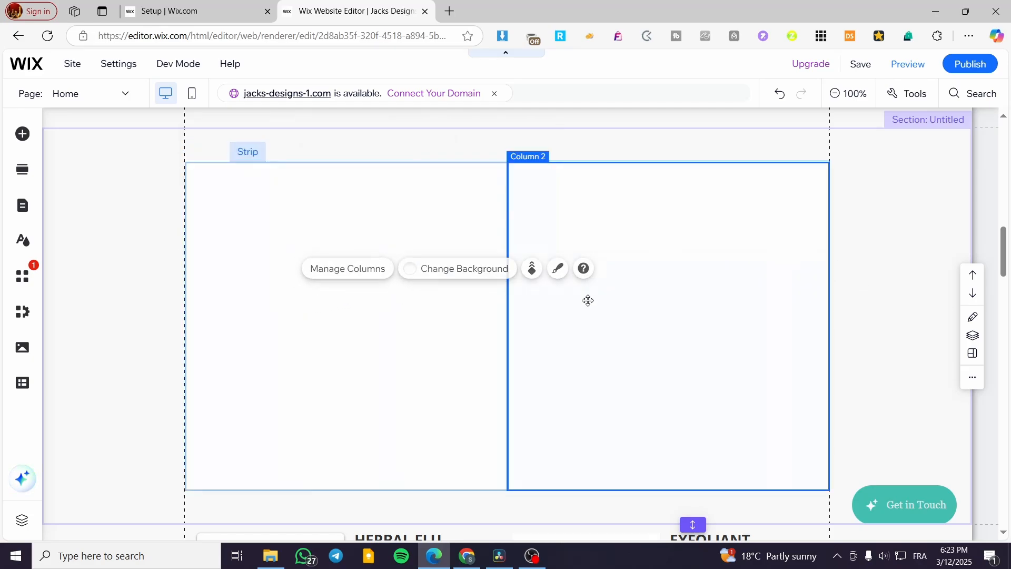
{"action": "left_click", "coordinate": [506, 302]}
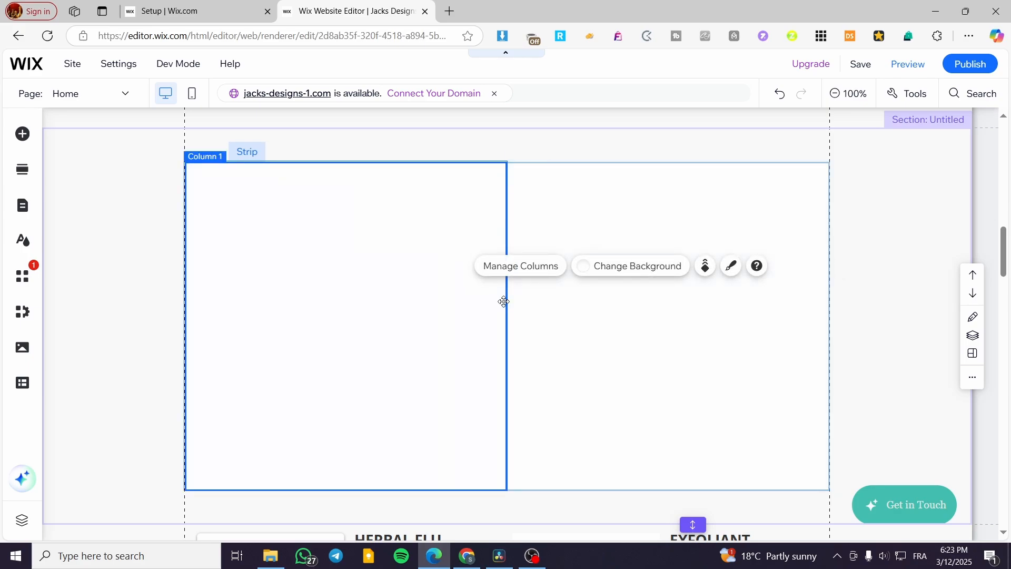
{"action": "left_click_drag", "start_coordinate": [504, 301], "coordinate": [454, 289]}
{"action": "left_click", "coordinate": [527, 282]}
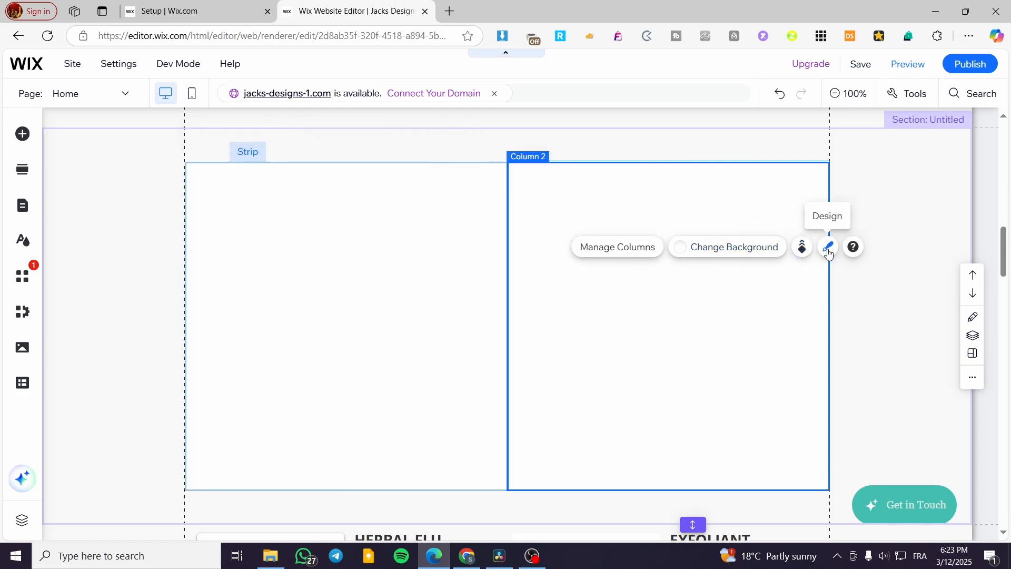
{"action": "left_click_drag", "start_coordinate": [507, 300], "coordinate": [384, 313]}
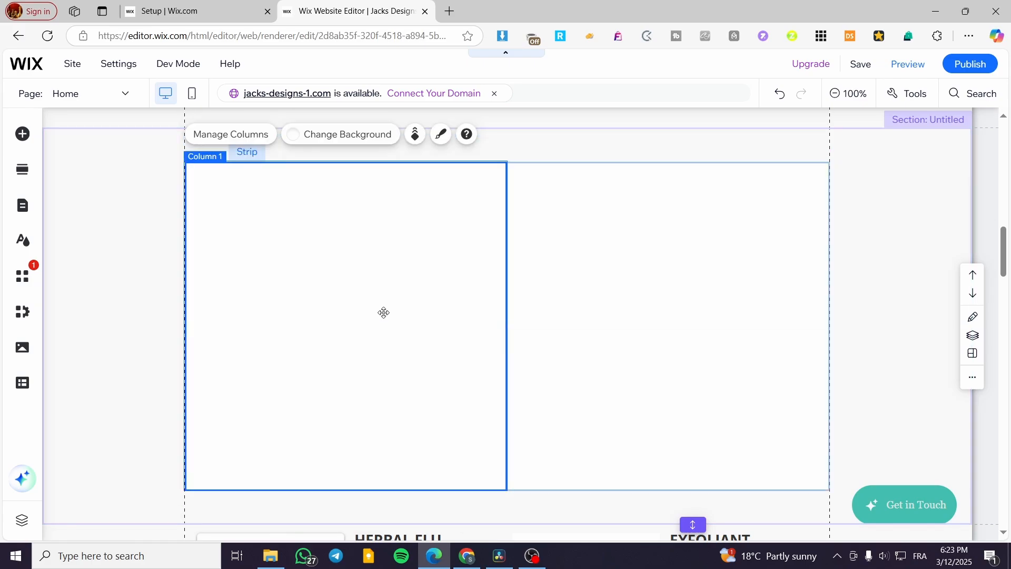
Add a third column to the strip and pick column 1 in the column management settings
{"action": "left_click", "coordinate": [240, 137]}
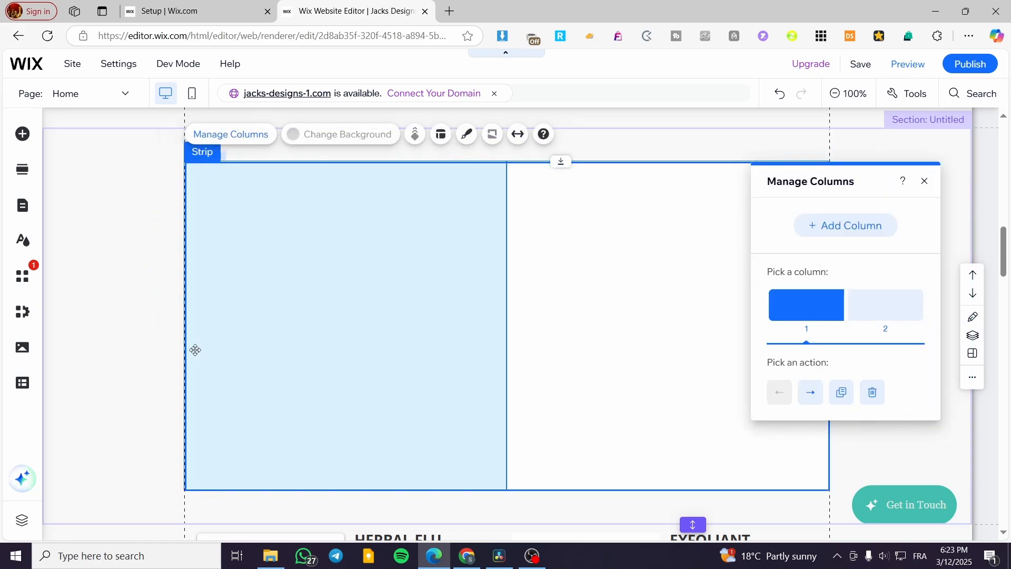
{"action": "left_click", "coordinate": [867, 225]}
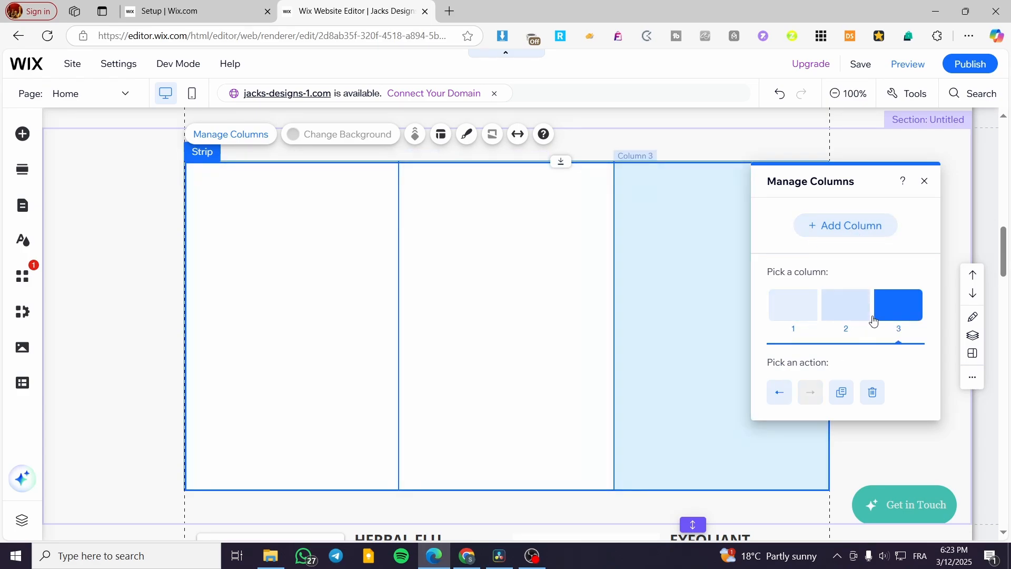
{"action": "left_click", "coordinate": [822, 319]}
{"action": "left_click", "coordinate": [795, 322]}
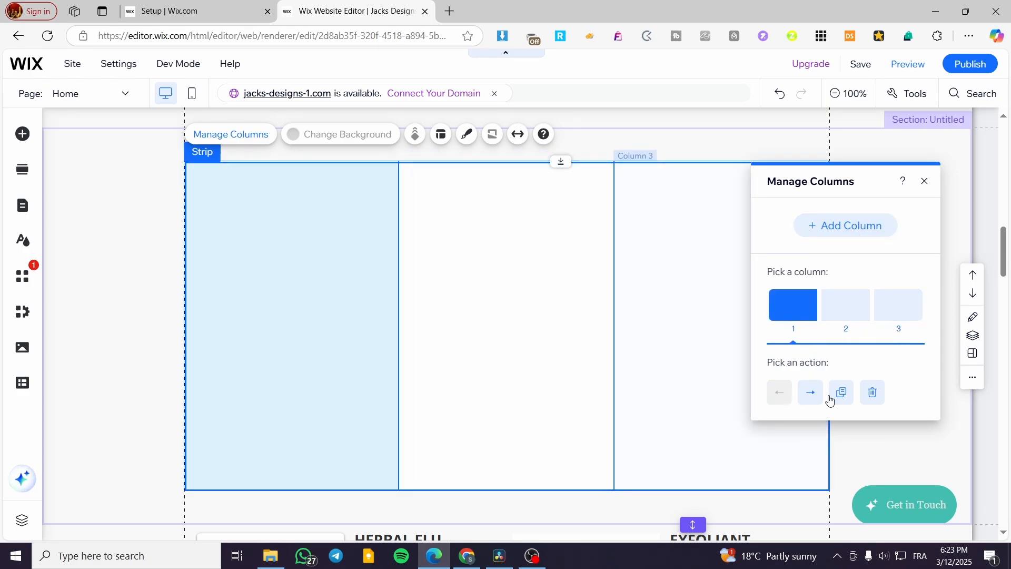
{"action": "left_click", "coordinate": [925, 181]}
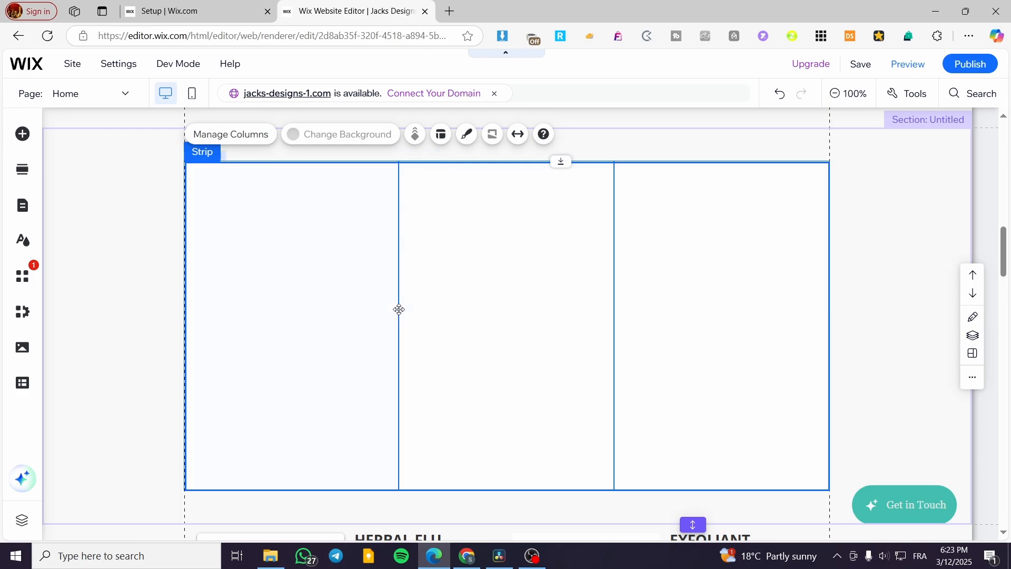
Try to narrow the first of the three columns by moving its divider, and open the column management settings
{"action": "left_click", "coordinate": [399, 308]}
{"action": "left_click_drag", "start_coordinate": [400, 307], "coordinate": [369, 313]}
{"action": "left_click", "coordinate": [368, 308]}
{"action": "double_click", "coordinate": [374, 306]}
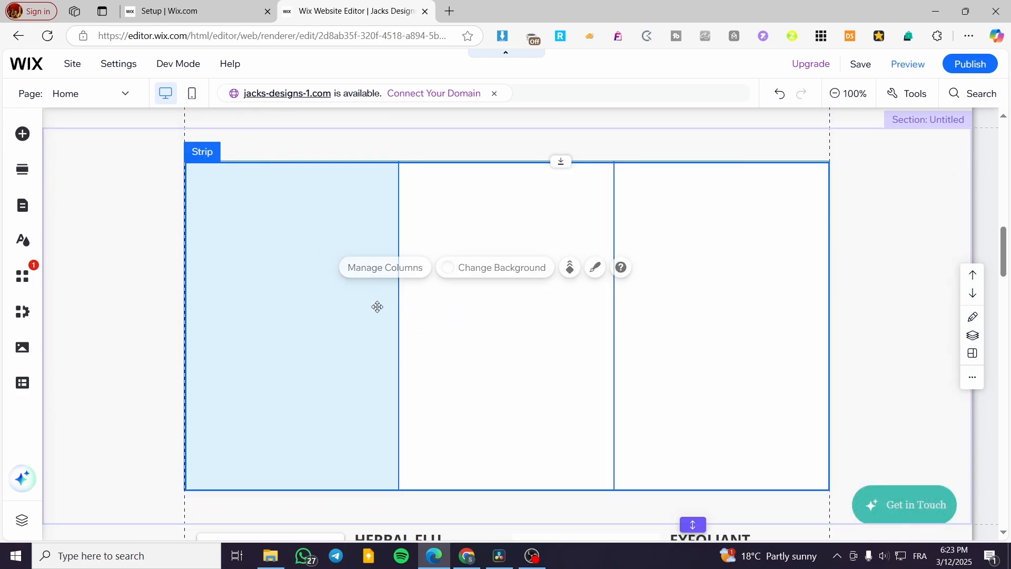
{"action": "left_click", "coordinate": [365, 305]}
{"action": "double_click", "coordinate": [365, 305]}
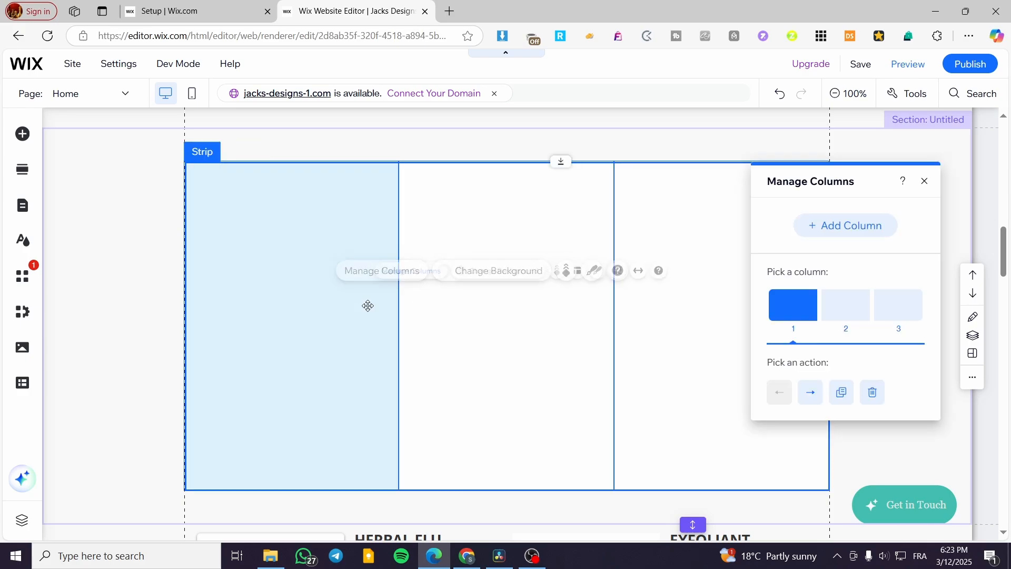
Try again to move the divider between the strip's first and second columns, and deselect the strip
{"action": "mouse_move", "coordinate": [400, 307]}
{"action": "left_mouse_down"}
{"action": "mouse_move", "coordinate": [418, 305]}
{"action": "mouse_move", "coordinate": [390, 309]}
{"action": "left_mouse_up"}
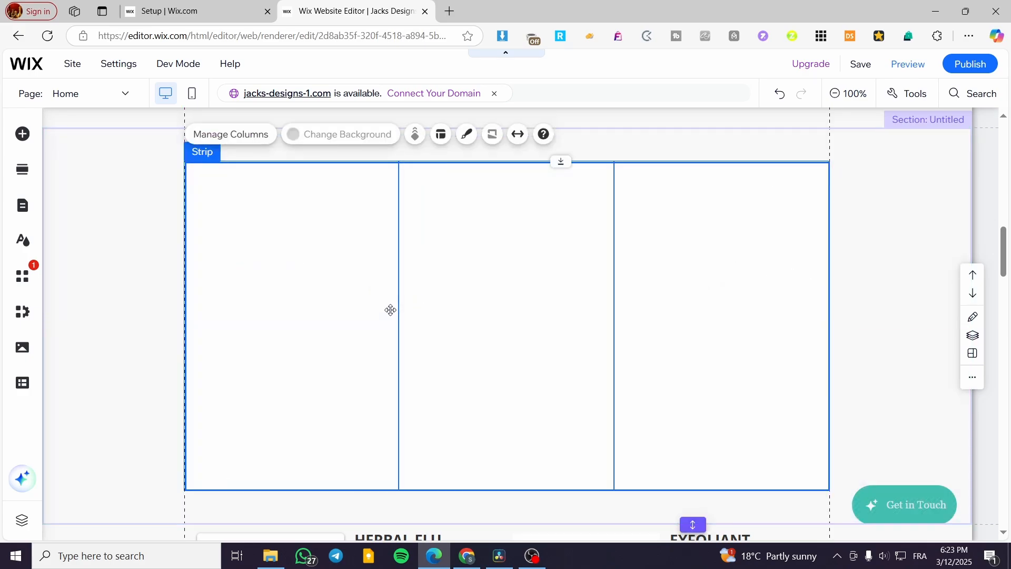
{"action": "left_click", "coordinate": [359, 304]}
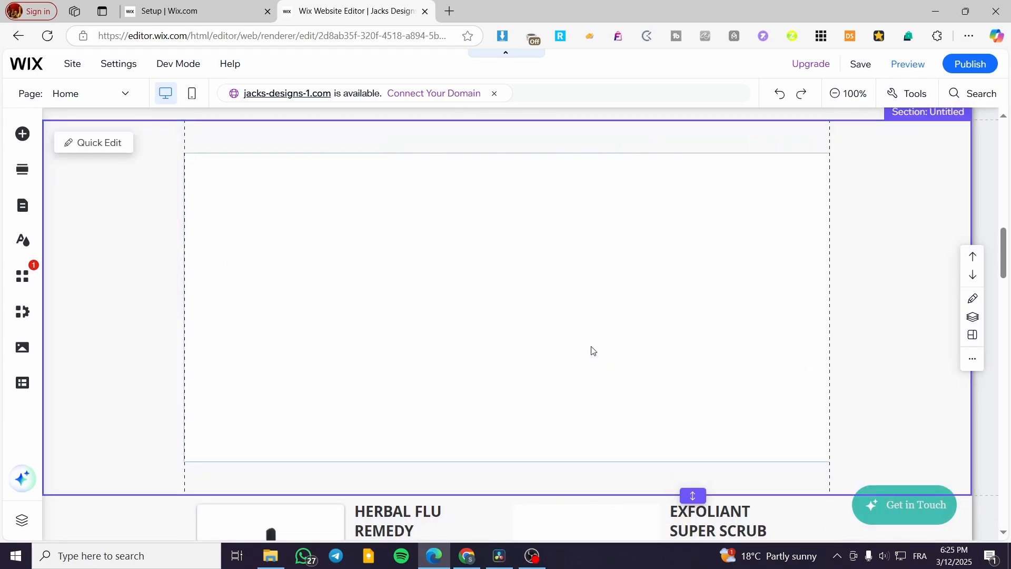
{"action": "left_click", "coordinate": [440, 302]}
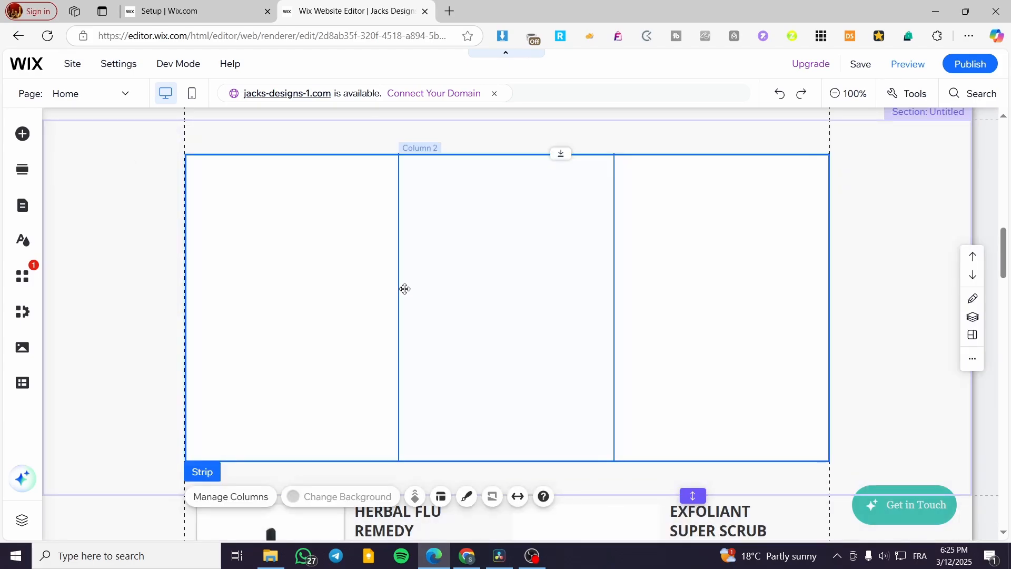
{"action": "mouse_move", "coordinate": [402, 280]}
{"action": "left_mouse_down"}
{"action": "mouse_move", "coordinate": [386, 282]}
{"action": "mouse_move", "coordinate": [400, 271]}
{"action": "left_mouse_up"}
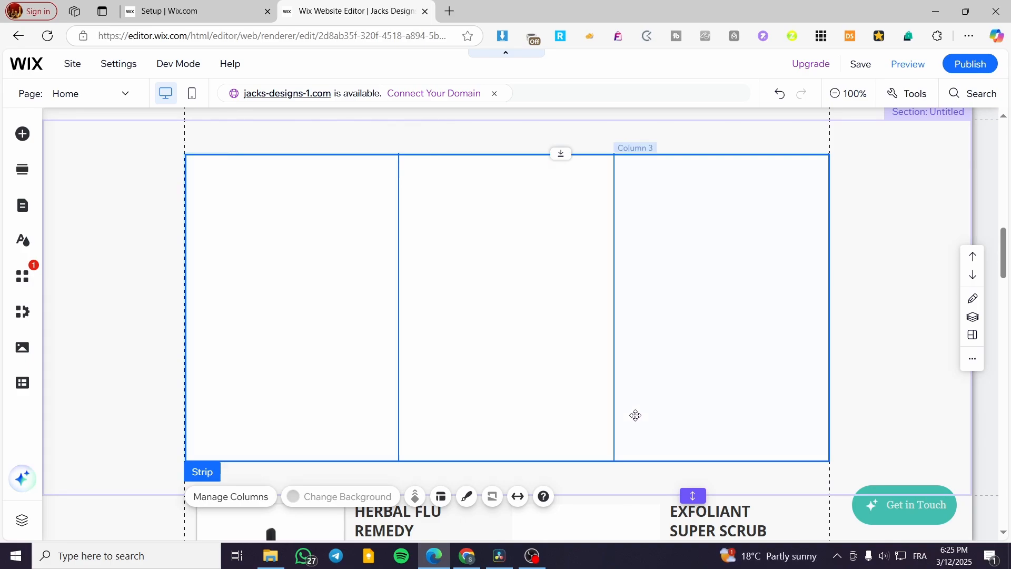
{"action": "left_click", "coordinate": [928, 370]}
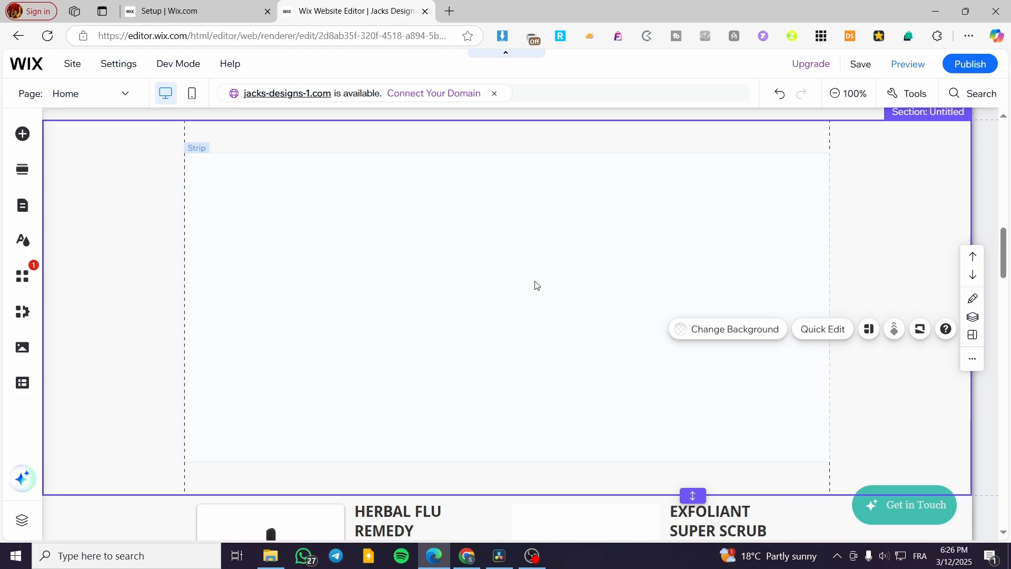
Open the strip's layout settings and try the 25-25-50 and 20-20-60 column proportions before returning to Equal
{"action": "left_click", "coordinate": [198, 161]}
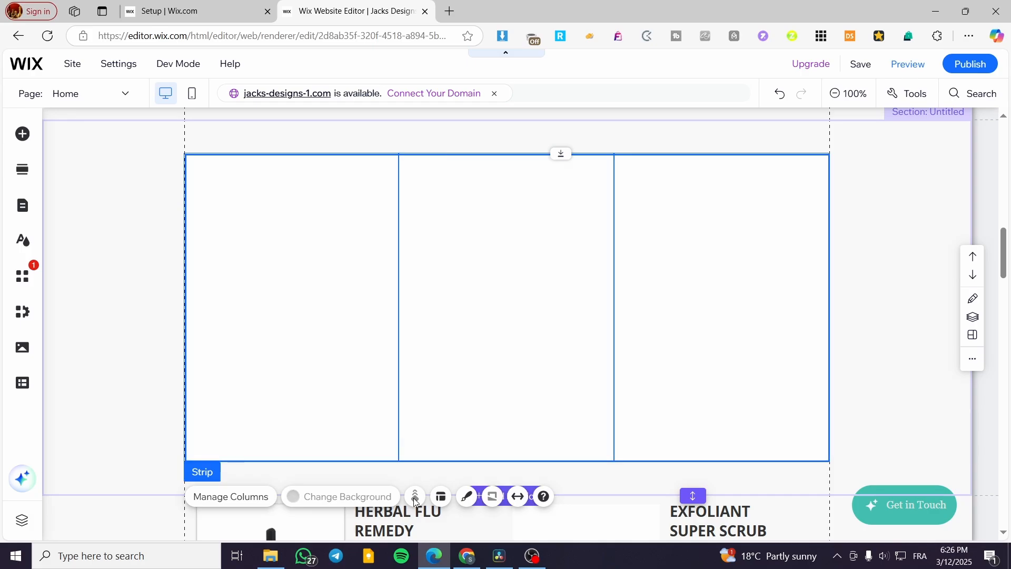
{"action": "left_click", "coordinate": [443, 498]}
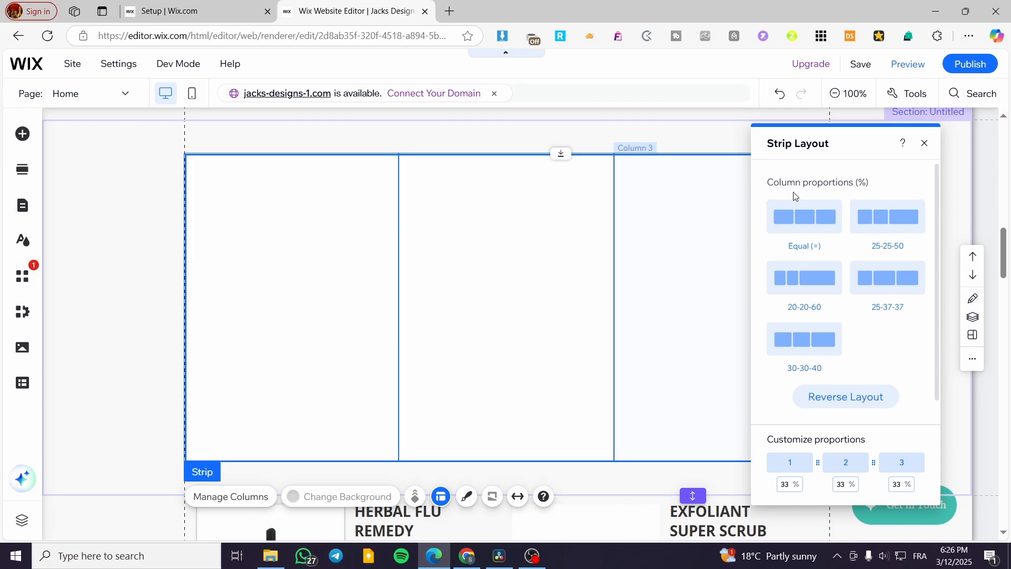
{"action": "left_click", "coordinate": [896, 230]}
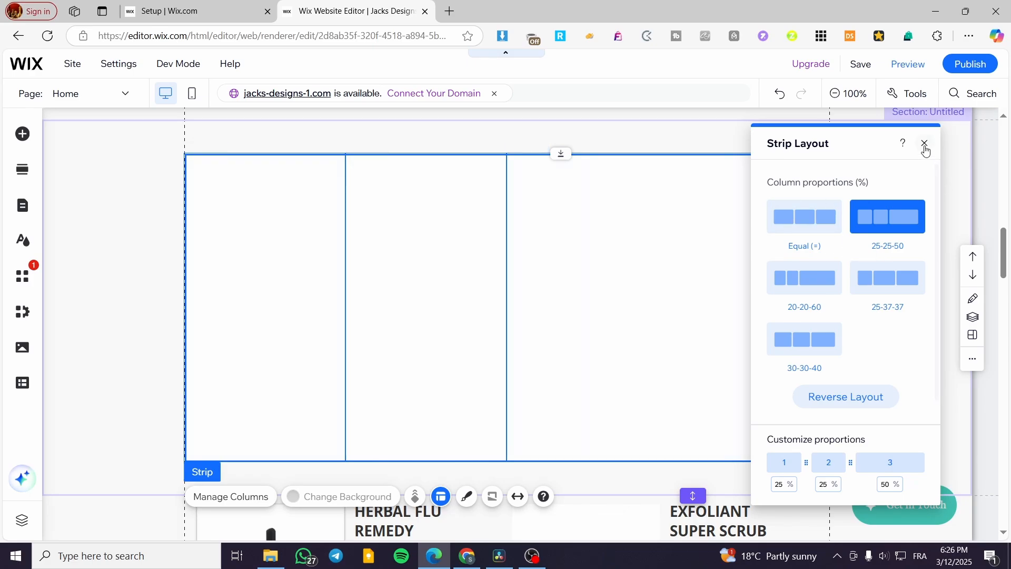
{"action": "left_click", "coordinate": [815, 284]}
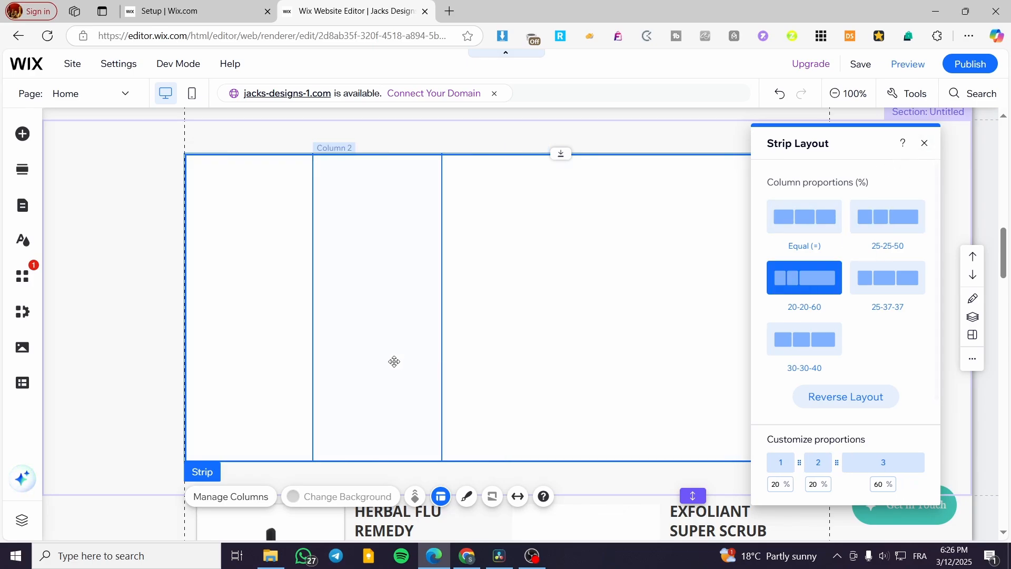
{"action": "left_click", "coordinate": [805, 217]}
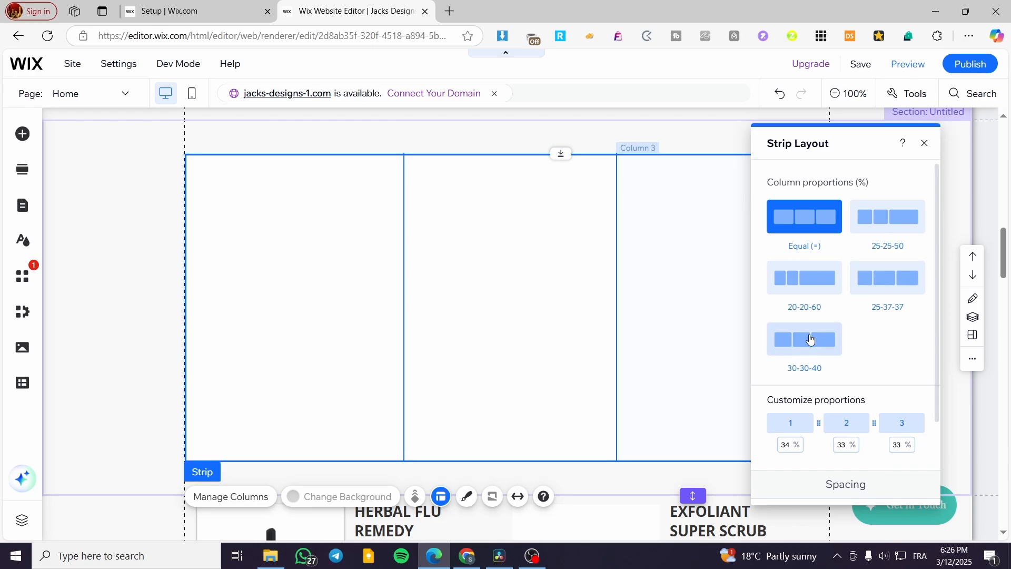
Set the strip's custom proportions to 50% for column 1 and 5% for column 2
{"action": "scroll", "coordinate": [869, 443], "scroll_direction": "down", "scroll_amount": 2}
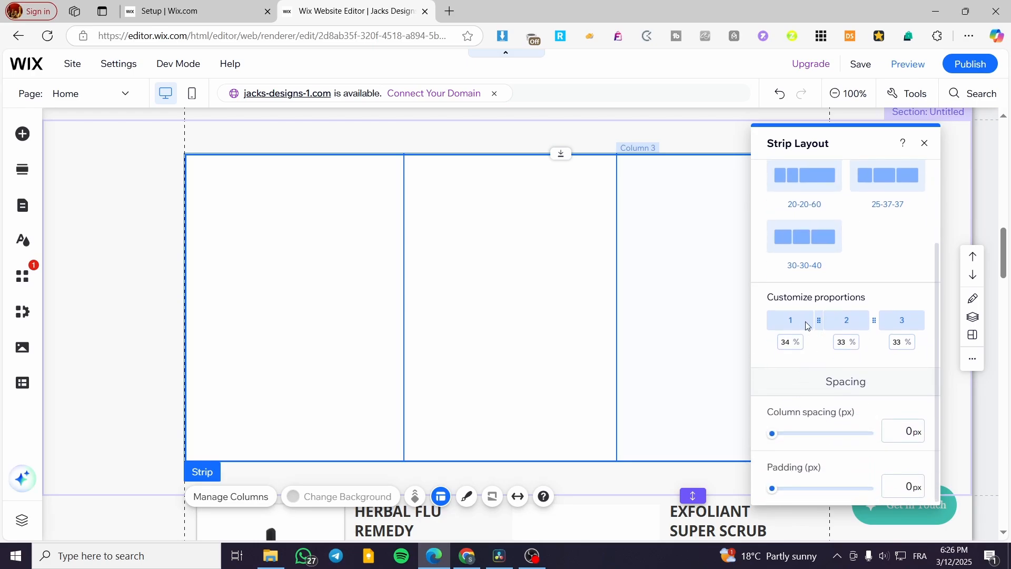
{"action": "left_click", "coordinate": [788, 342]}
{"action": "left_click_drag", "start_coordinate": [790, 342], "coordinate": [779, 344]}
{"action": "type", "text": "50"}
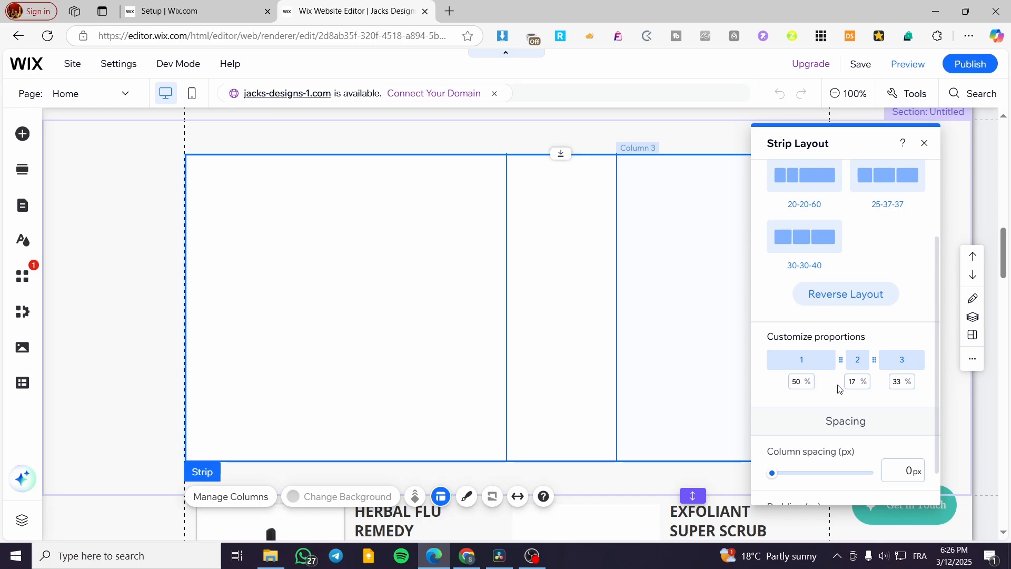
{"action": "left_click", "coordinate": [855, 381]}
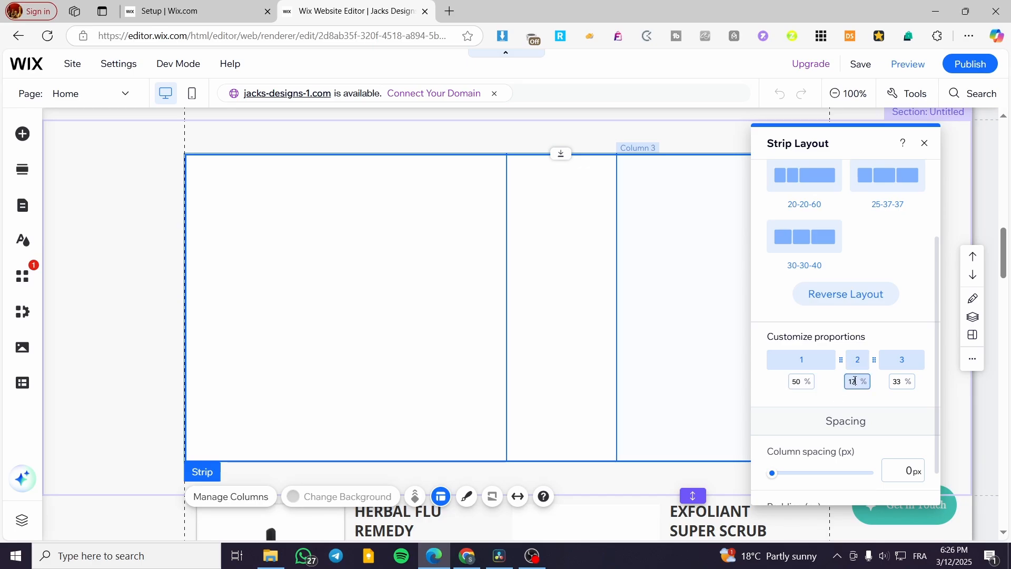
{"action": "type", "text": "5"}
{"action": "key", "text": "Return"}
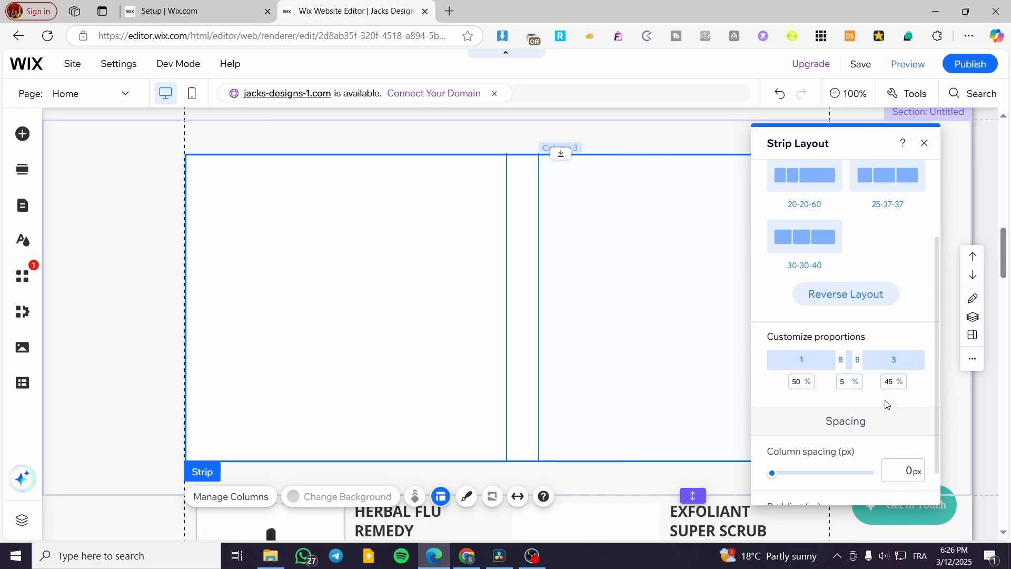
Set the custom proportion of the strip's third column to 5%
{"action": "left_click", "coordinate": [847, 383]}
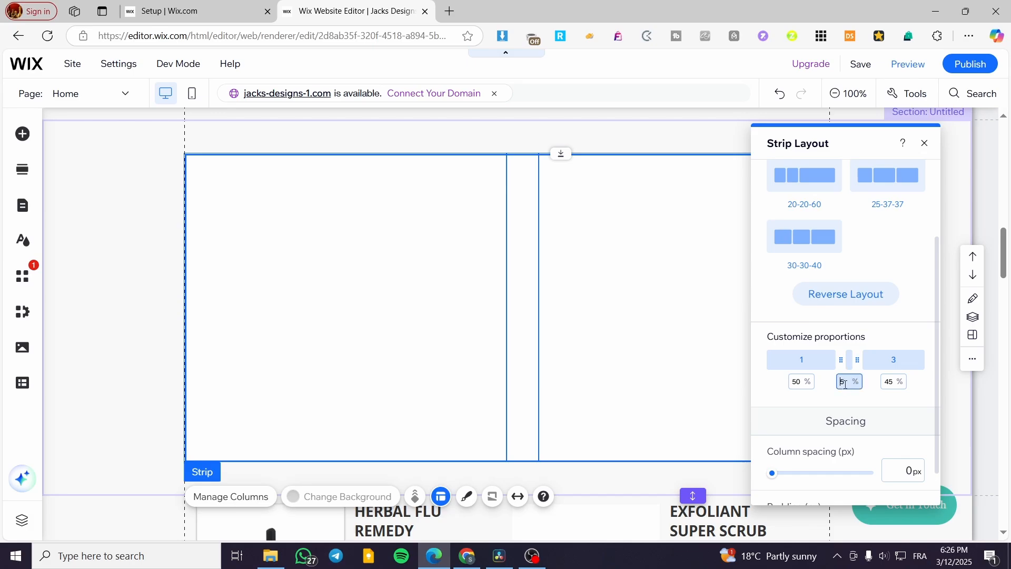
{"action": "left_click", "coordinate": [854, 404]}
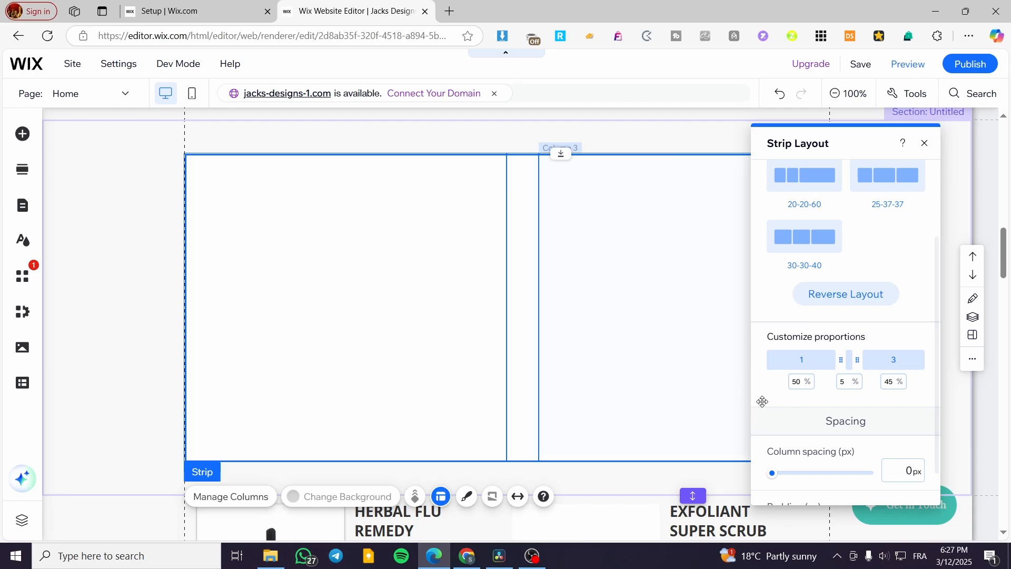
{"action": "left_click", "coordinate": [896, 383]}
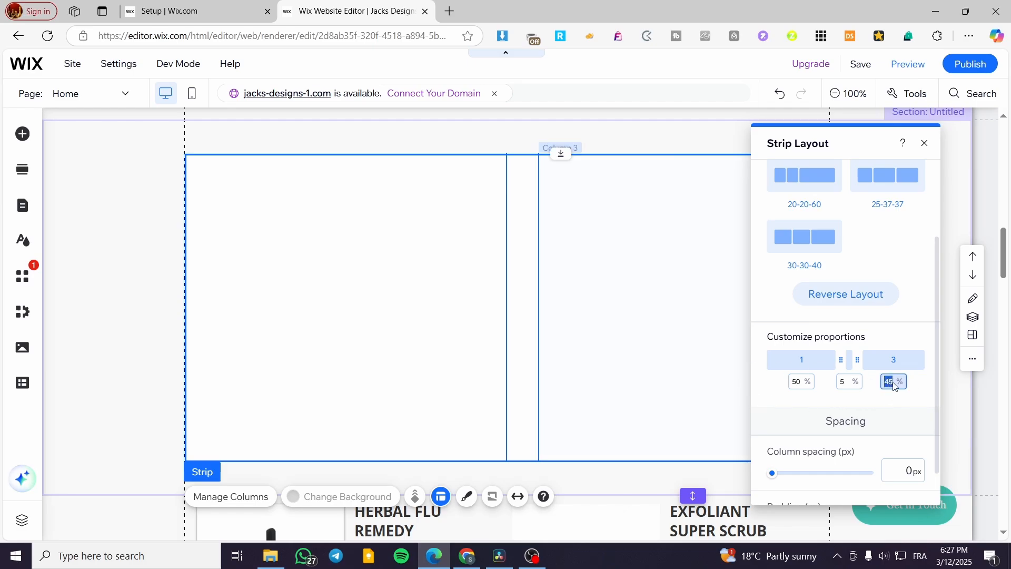
{"action": "type", "text": "5"}
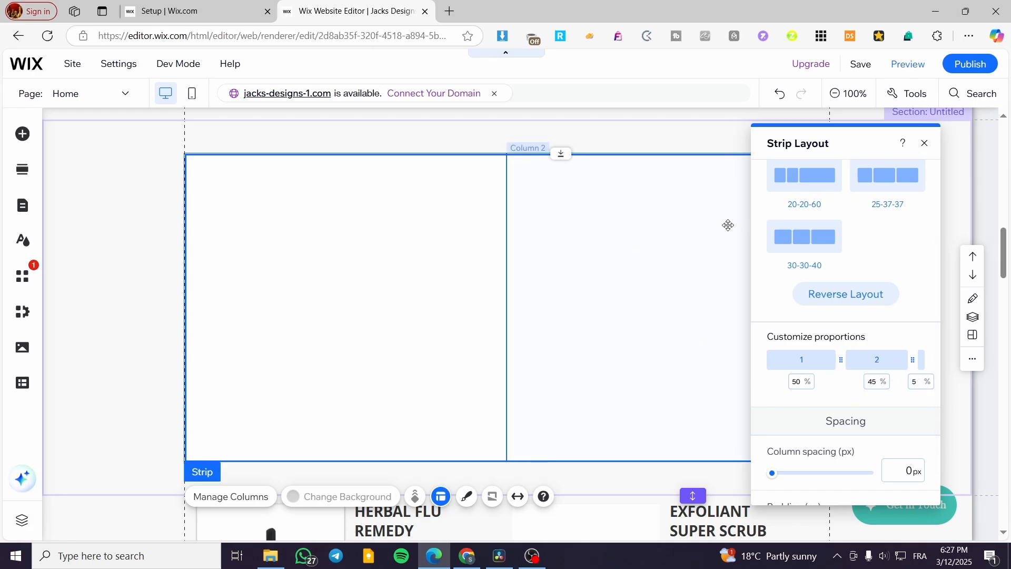
Move the layout dialog off the third column and reset the column proportions to Equal
{"action": "left_click_drag", "start_coordinate": [852, 136], "coordinate": [401, 174]}
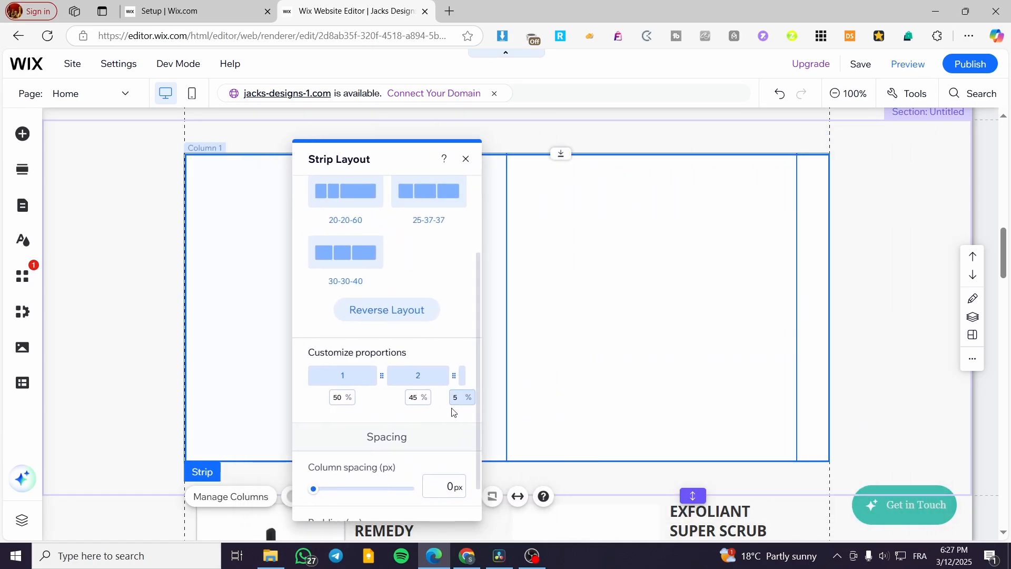
{"action": "scroll", "coordinate": [365, 260], "scroll_direction": "up", "scroll_amount": 2}
{"action": "left_click", "coordinate": [345, 233]}
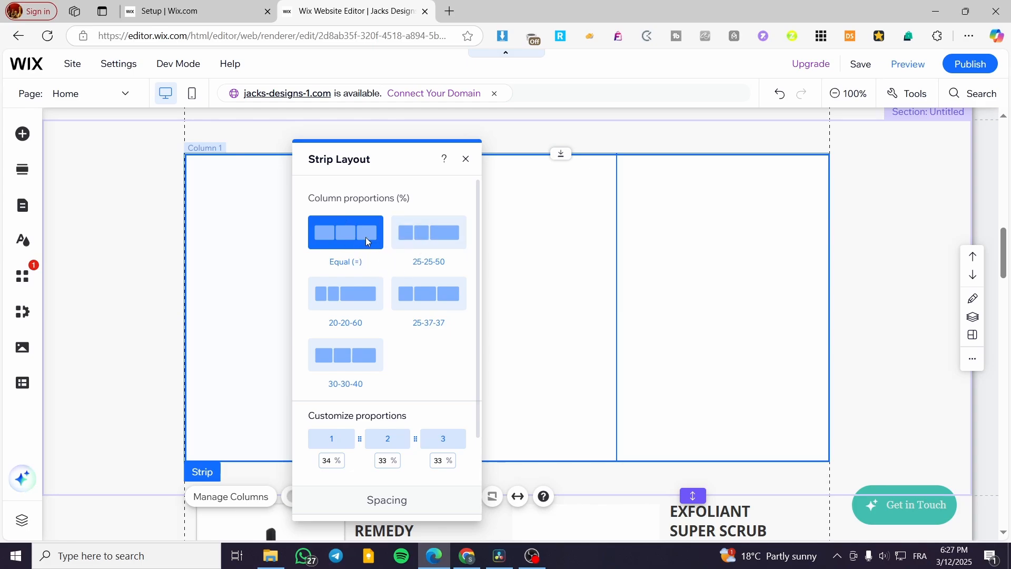
Move the layout dialog clear of the strip and test the column spacing and padding, leaving both at 0 px
{"action": "scroll", "coordinate": [366, 234], "scroll_direction": "down", "scroll_amount": 2}
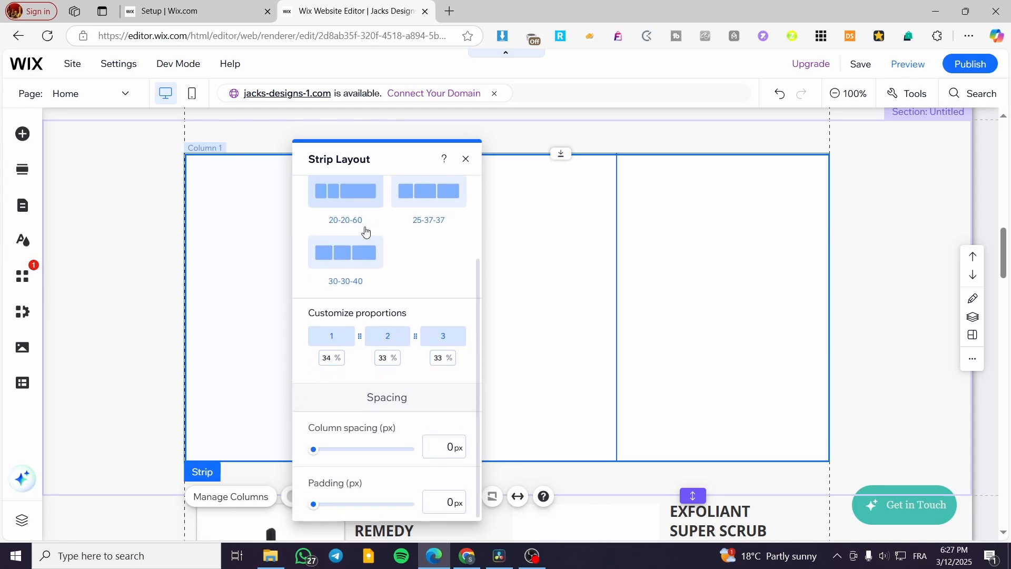
{"action": "left_click_drag", "start_coordinate": [390, 164], "coordinate": [145, 152]}
{"action": "mouse_move", "coordinate": [70, 439]}
{"action": "left_mouse_down"}
{"action": "mouse_move", "coordinate": [112, 439]}
{"action": "mouse_move", "coordinate": [53, 449]}
{"action": "left_mouse_up"}
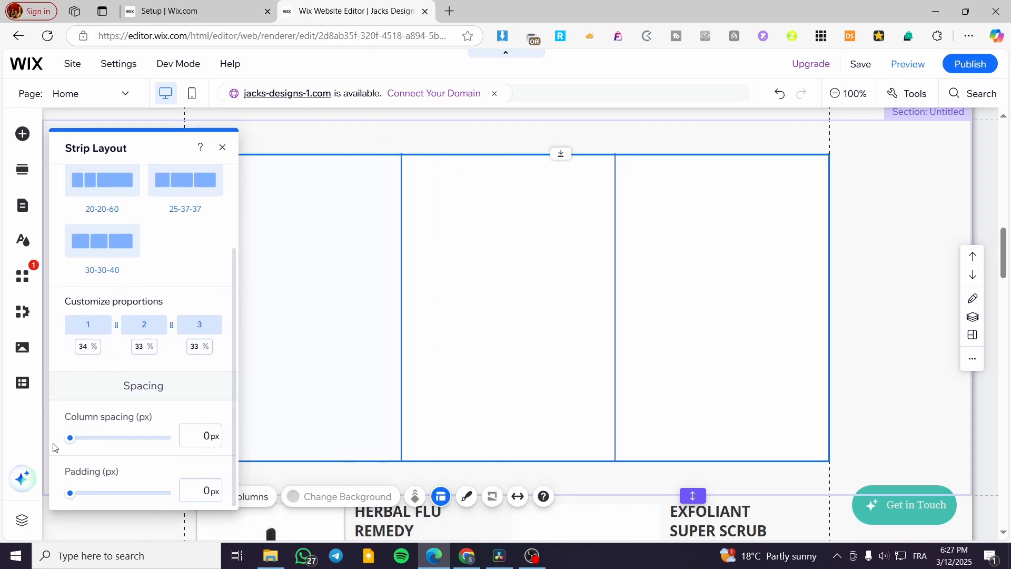
{"action": "mouse_move", "coordinate": [68, 498]}
{"action": "left_mouse_down"}
{"action": "mouse_move", "coordinate": [147, 493]}
{"action": "mouse_move", "coordinate": [62, 493]}
{"action": "left_mouse_up"}
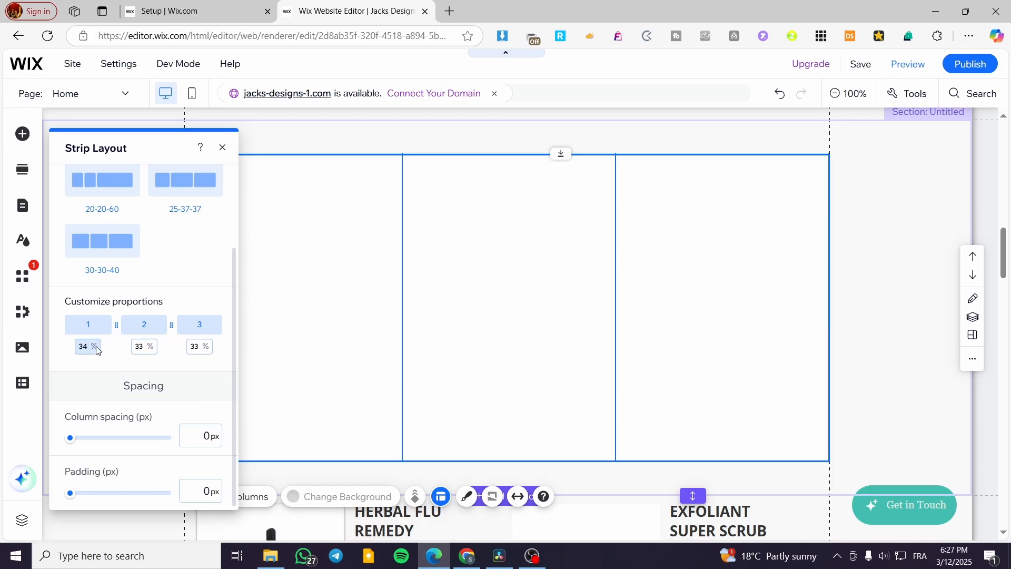
Apply the 30-30-40 column proportions to the strip and close its layout settings
{"action": "left_click", "coordinate": [129, 250]}
{"action": "scroll", "coordinate": [134, 360], "scroll_direction": "up", "scroll_amount": 2}
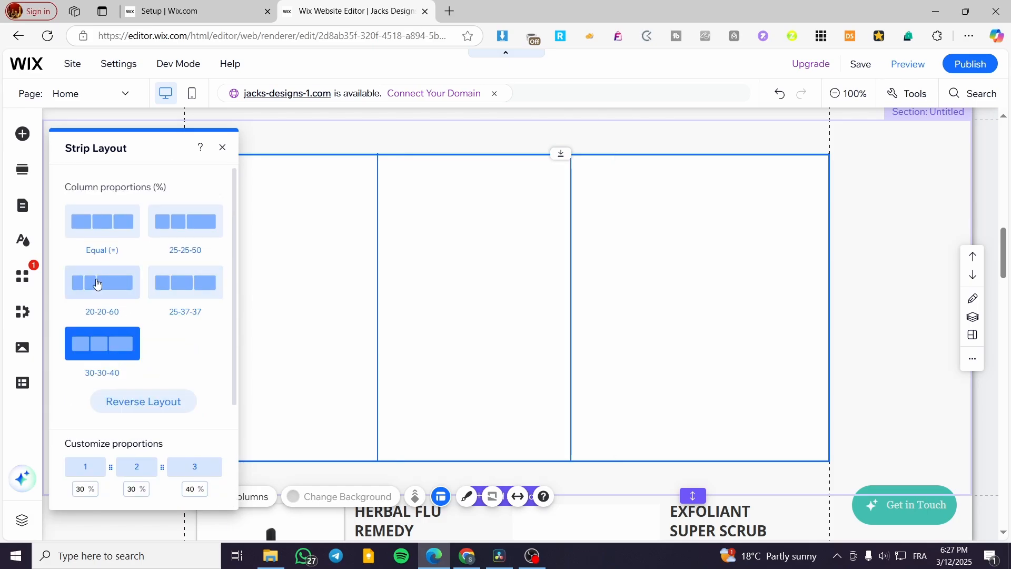
{"action": "left_click", "coordinate": [223, 148]}
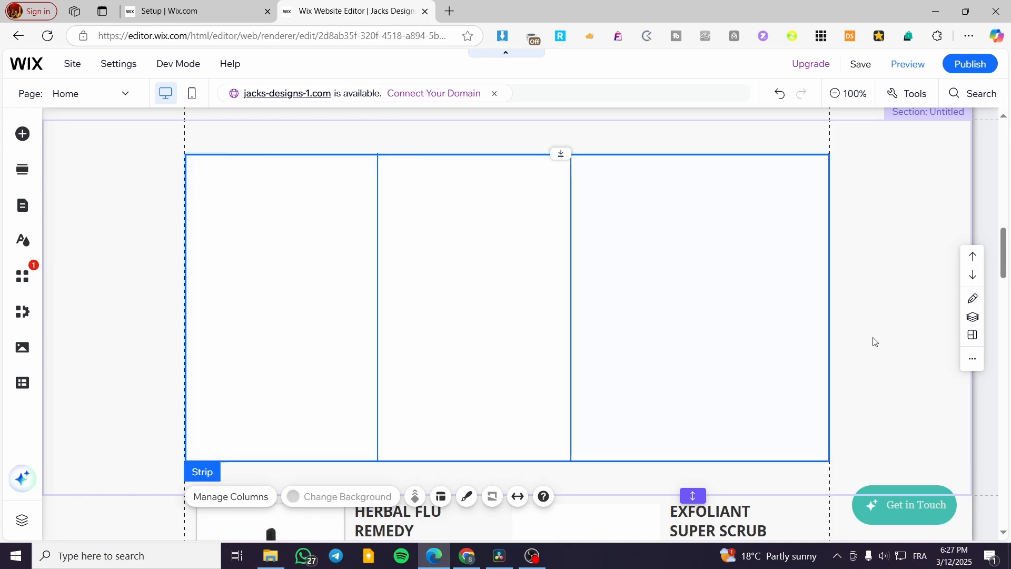
Select the strip's third, second and first columns in turn to inspect them individually
{"action": "left_click", "coordinate": [582, 312]}
{"action": "left_click", "coordinate": [491, 314]}
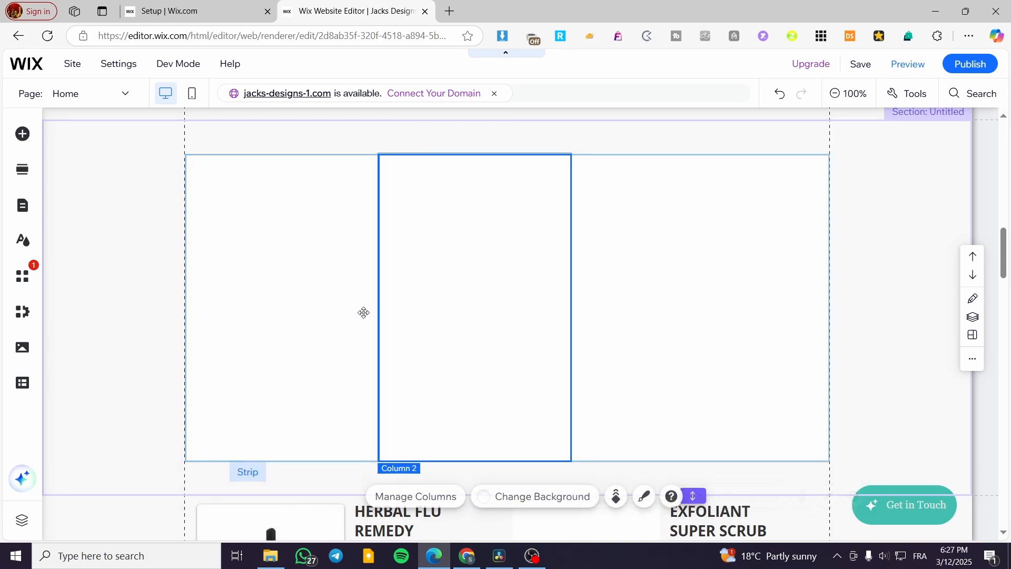
{"action": "left_click", "coordinate": [363, 311]}
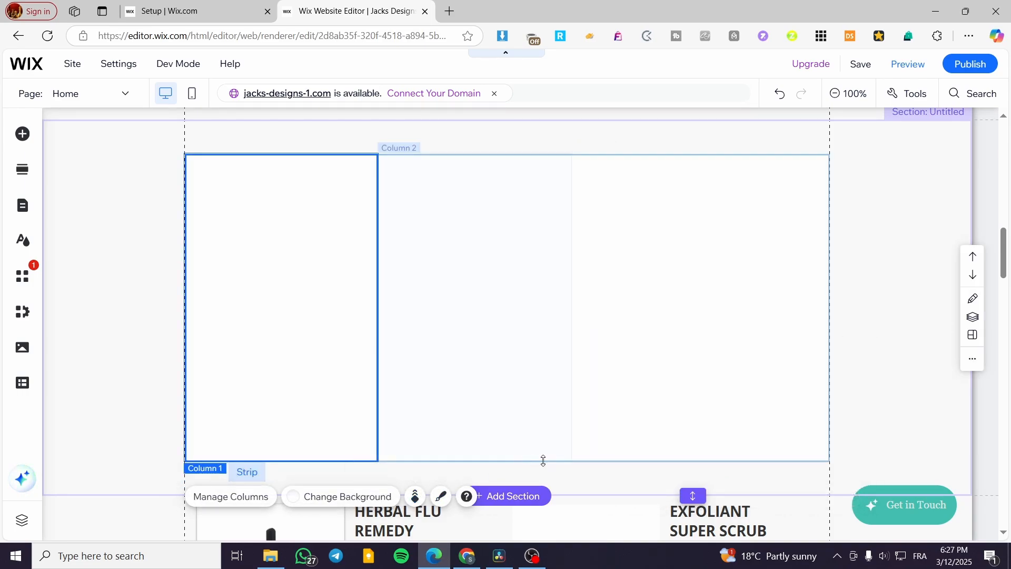